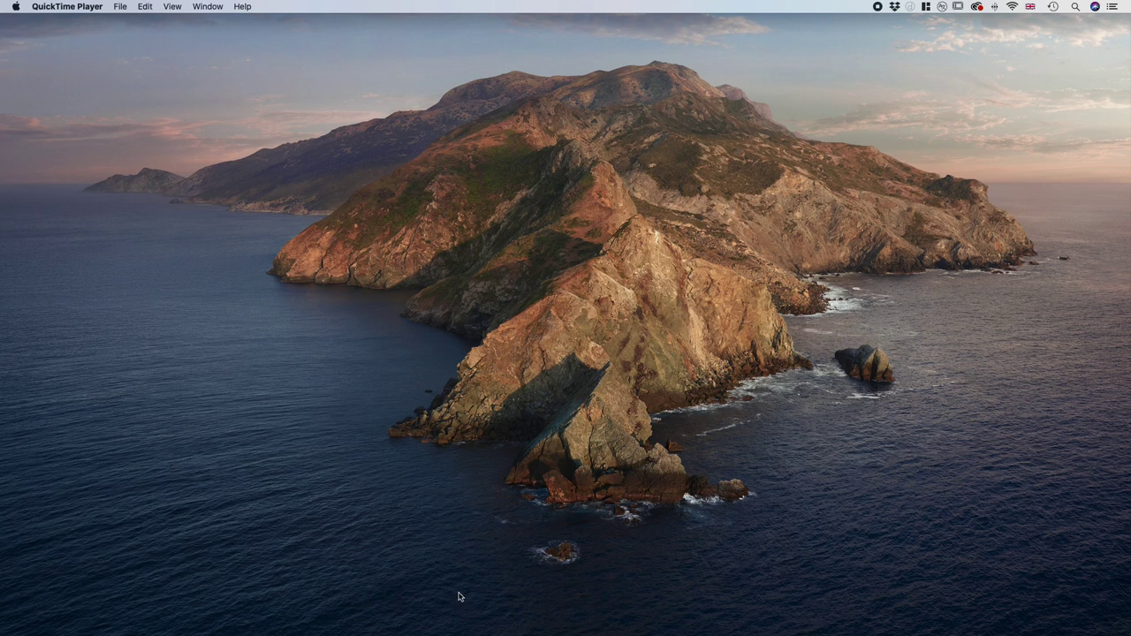
Step: Locate Lashes [Vera Change].abr in the Downloads folder and switch to Photoshop
mouse_move(478, 633)
click(197, 616)
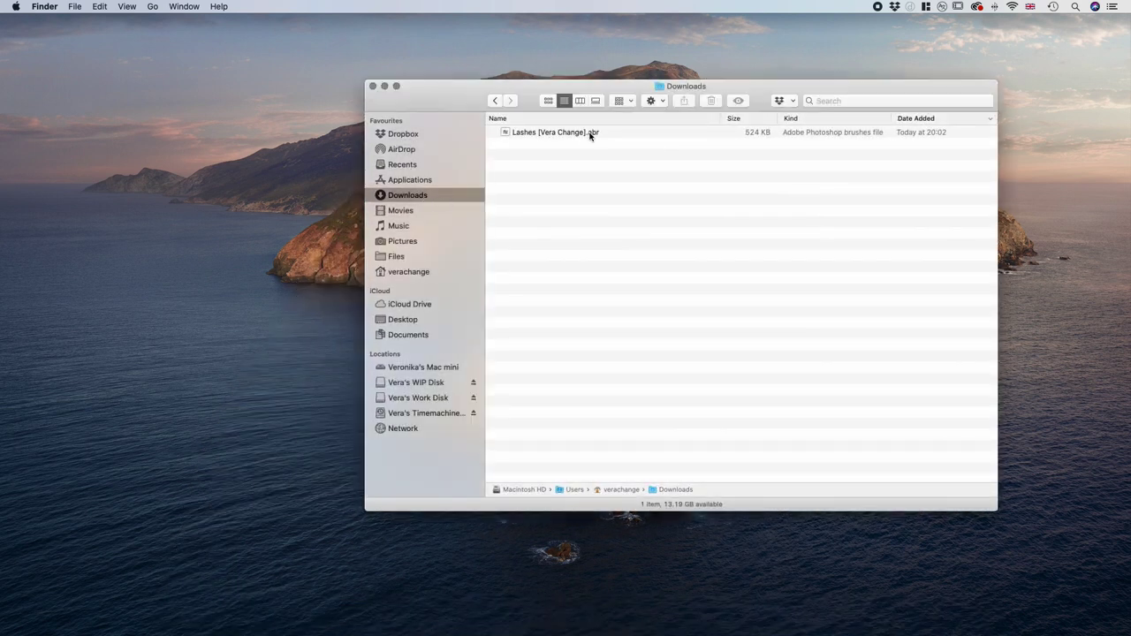
click(591, 134)
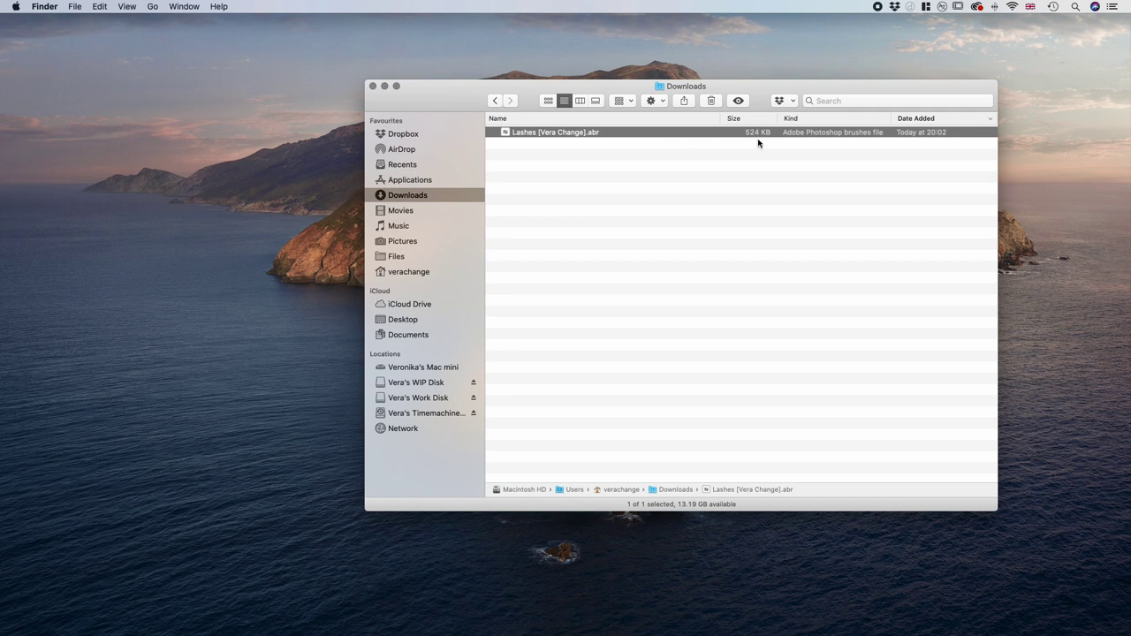
click(382, 87)
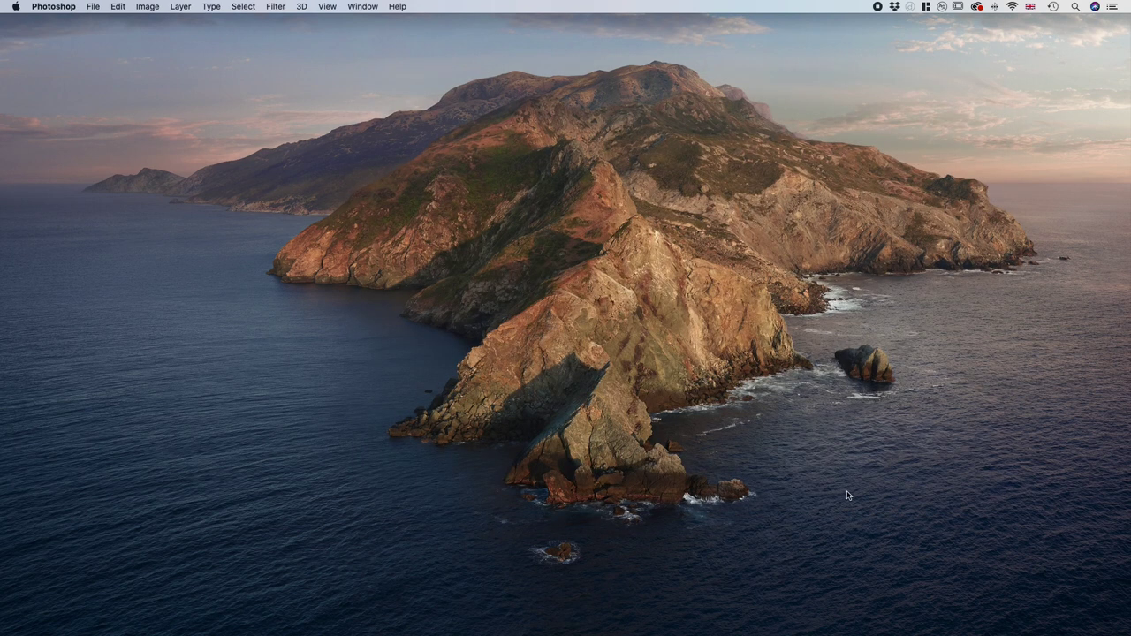
click(786, 626)
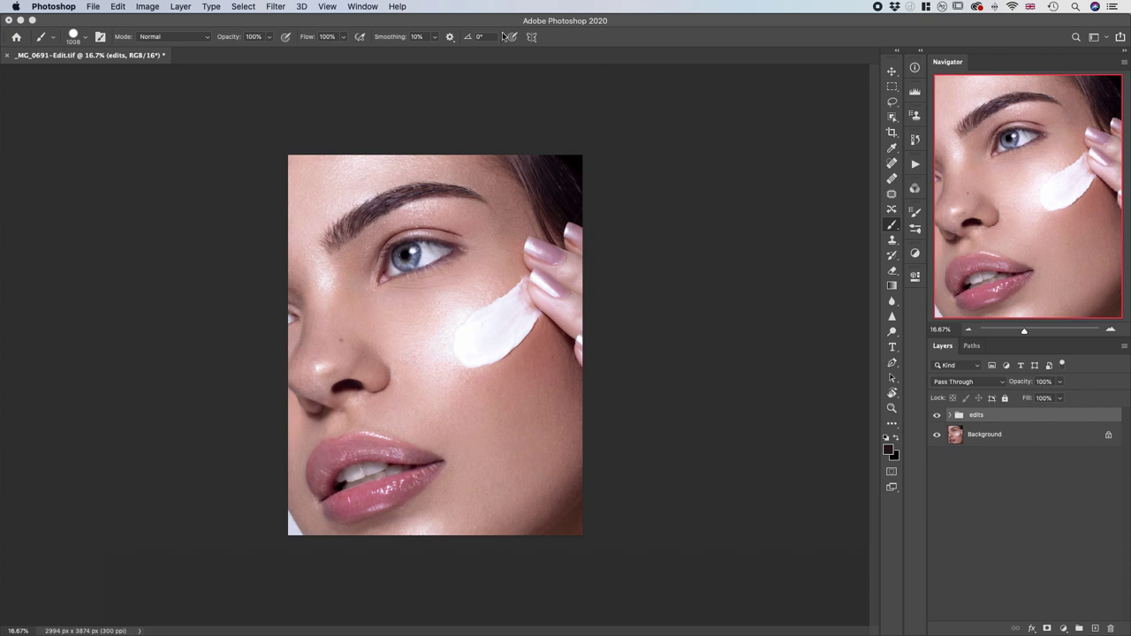
click(359, 6)
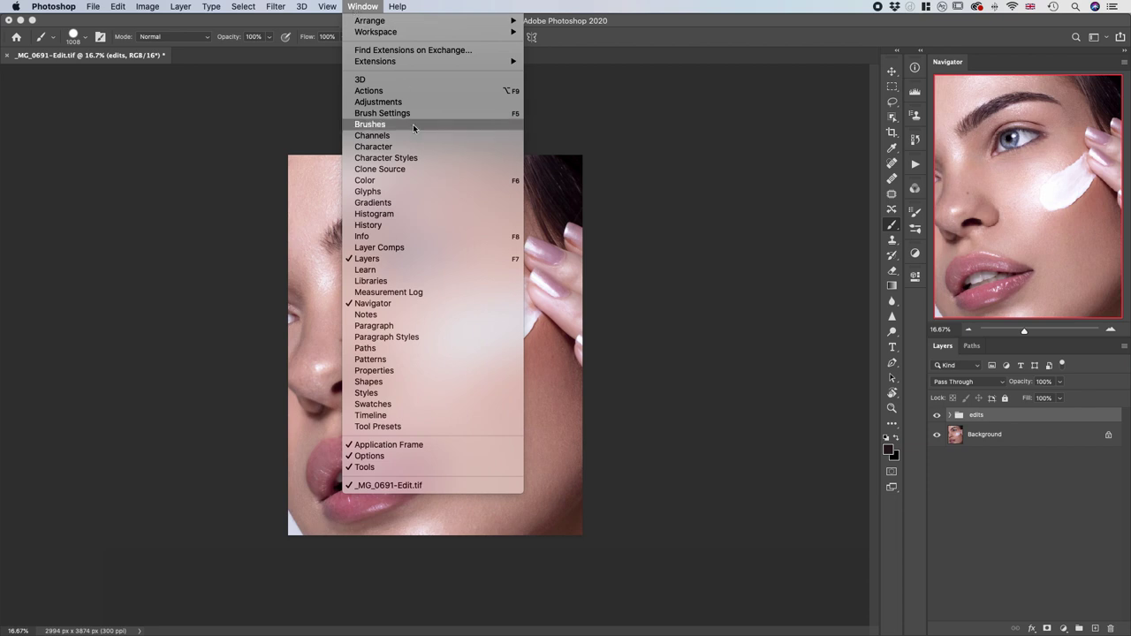
click(369, 125)
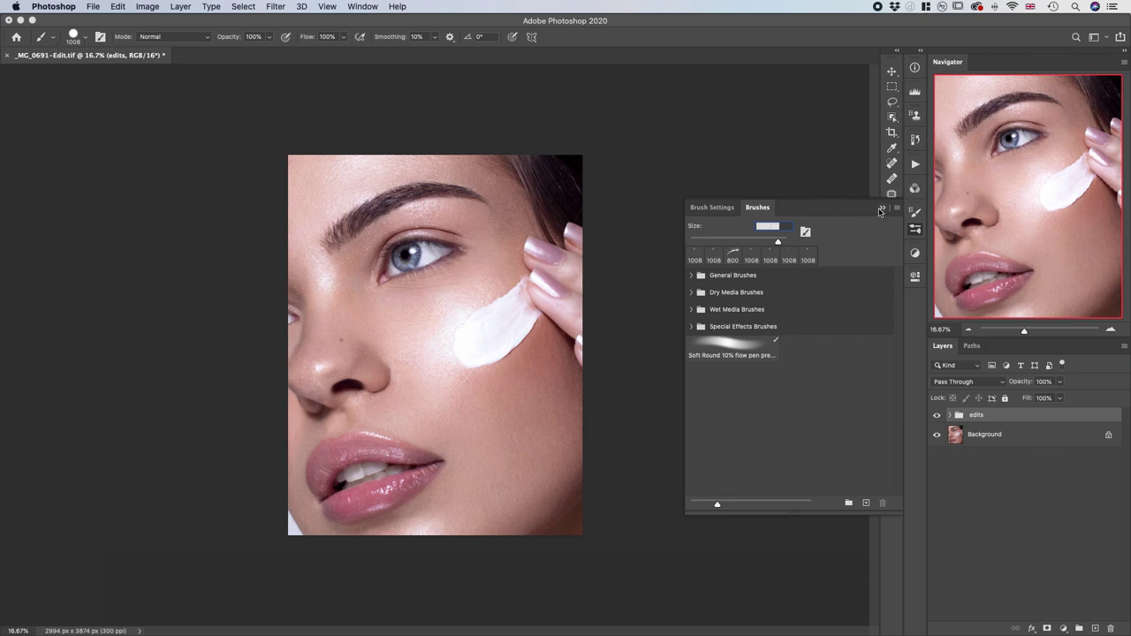
click(880, 209)
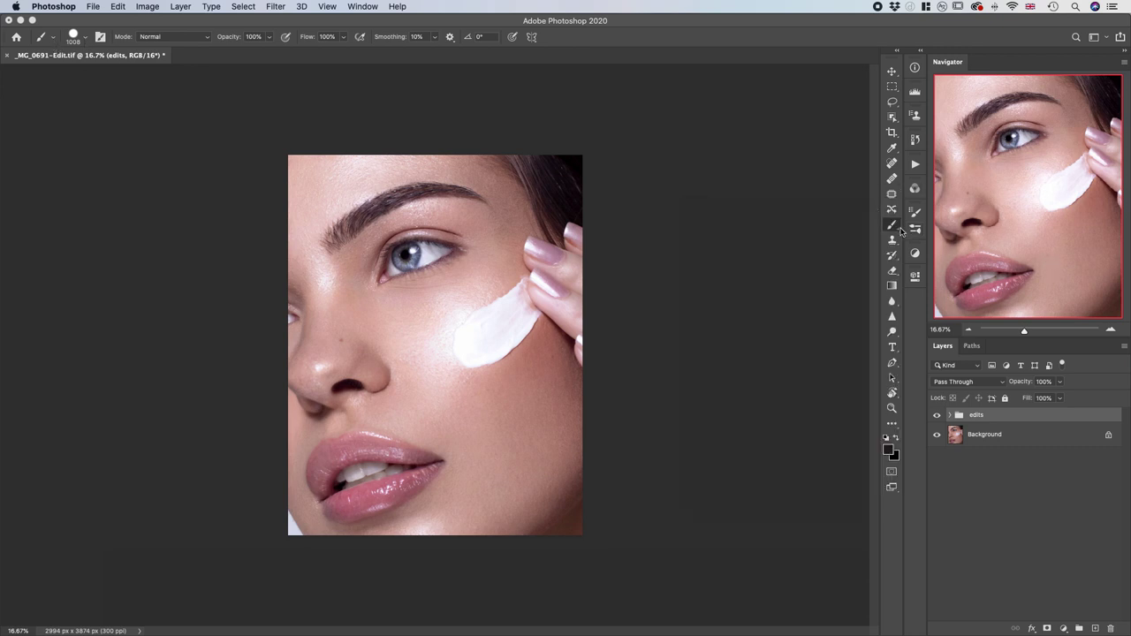
click(86, 37)
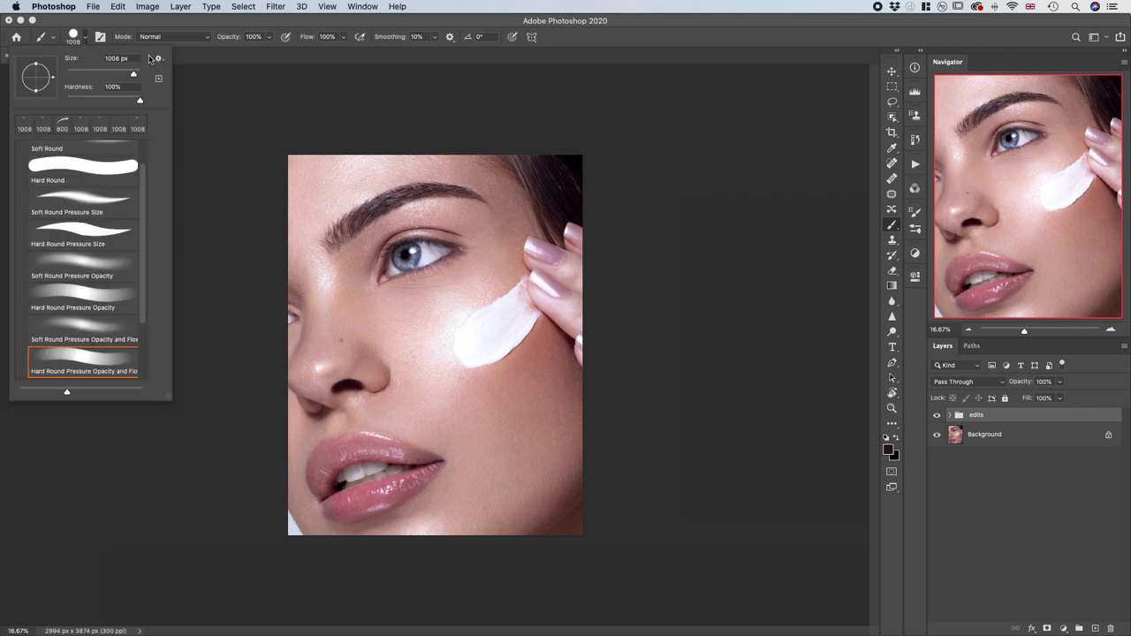
Step: Import the brush file Lashes [Vera Change].abr from the Downloads folder into the brush library
click(911, 233)
click(911, 233)
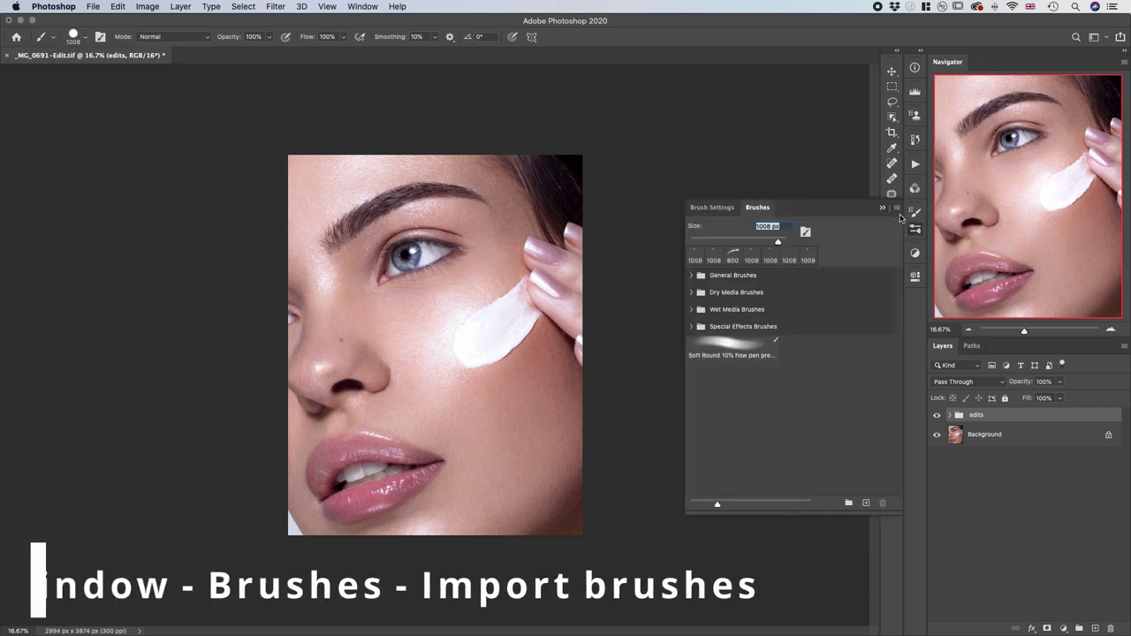
click(898, 208)
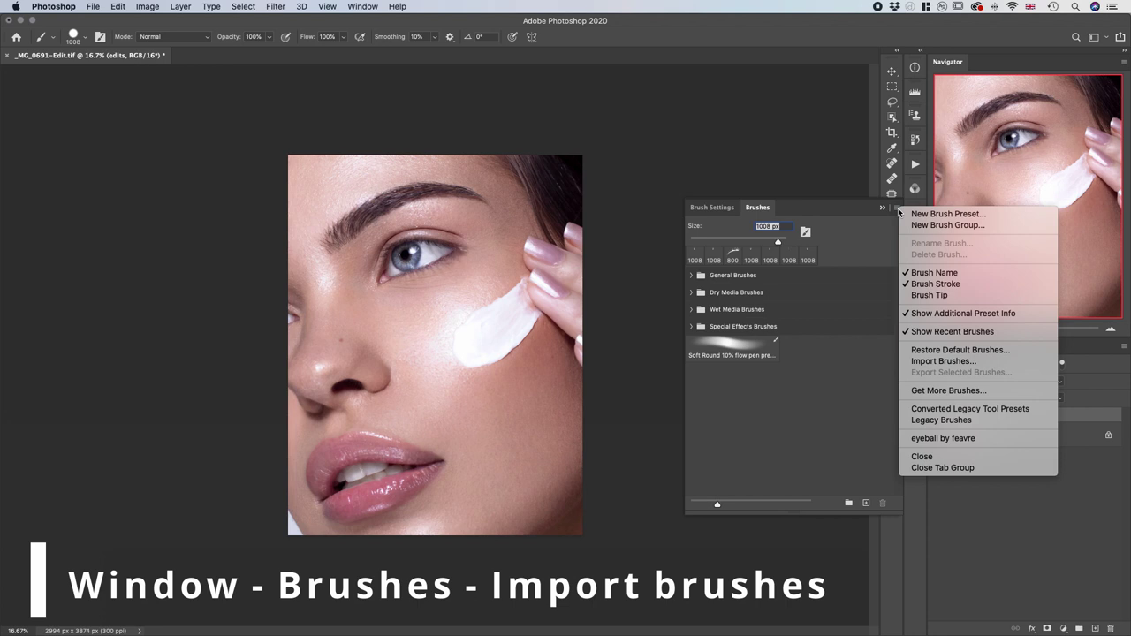
click(992, 363)
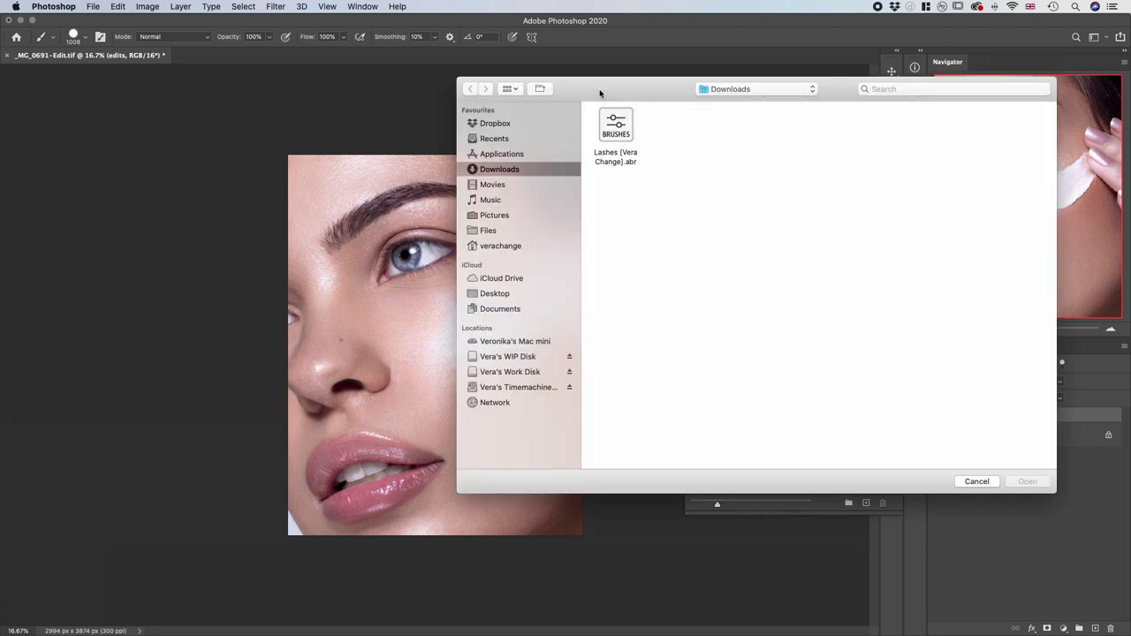
click(613, 122)
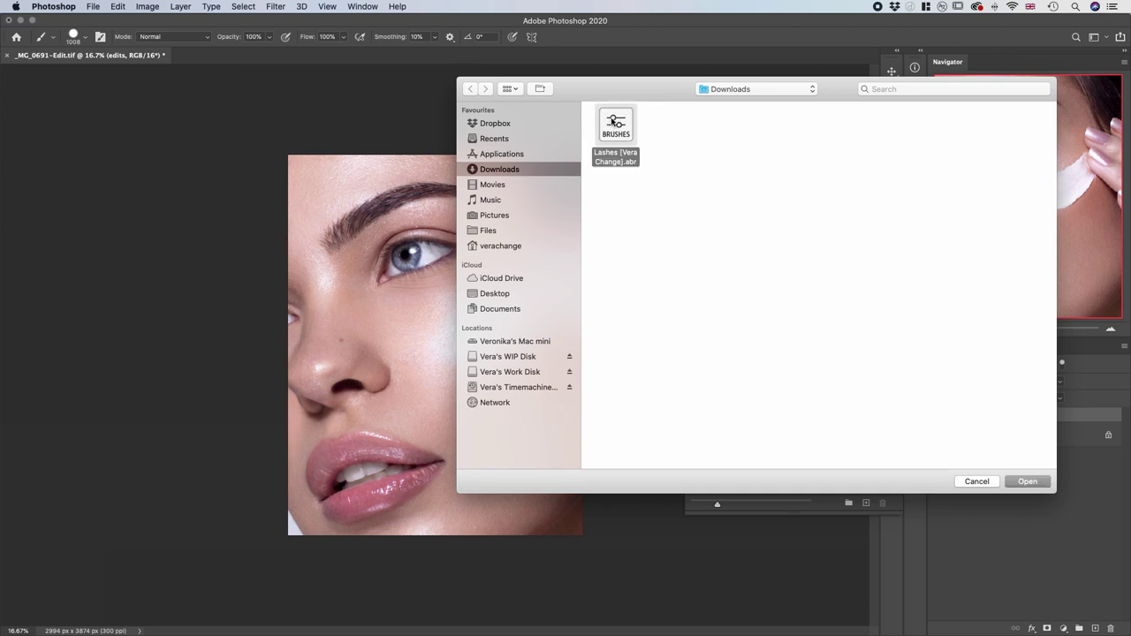
click(1028, 481)
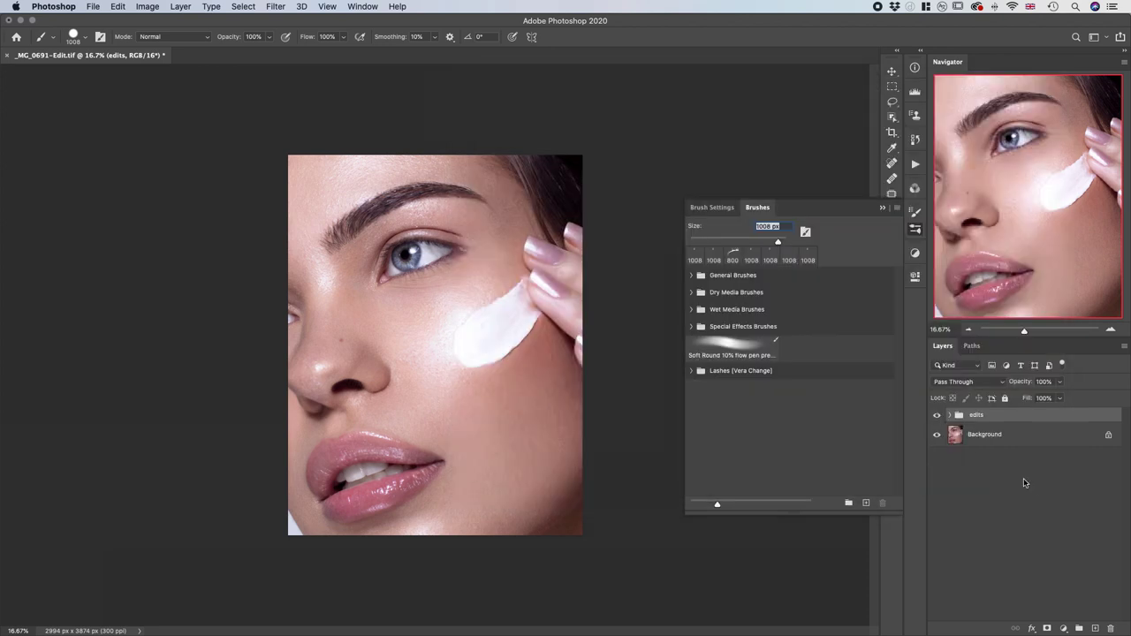
Step: Expand the Lashes [Vera Change] brush group and select the Top lashes LEFT eye brush
click(690, 370)
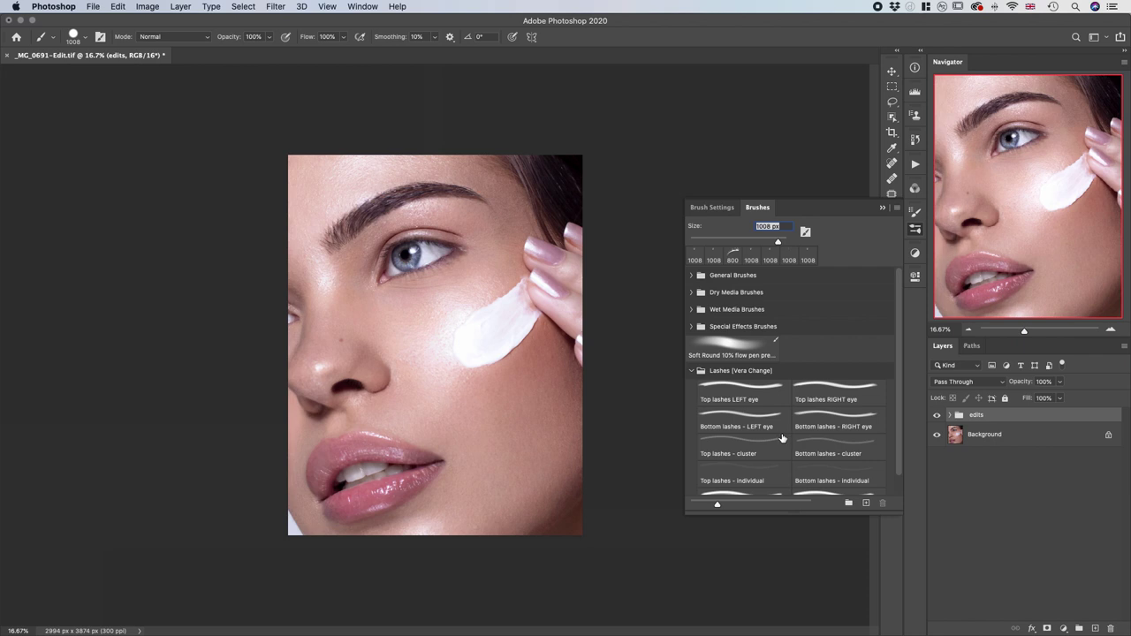
scroll(782, 438, down, 1)
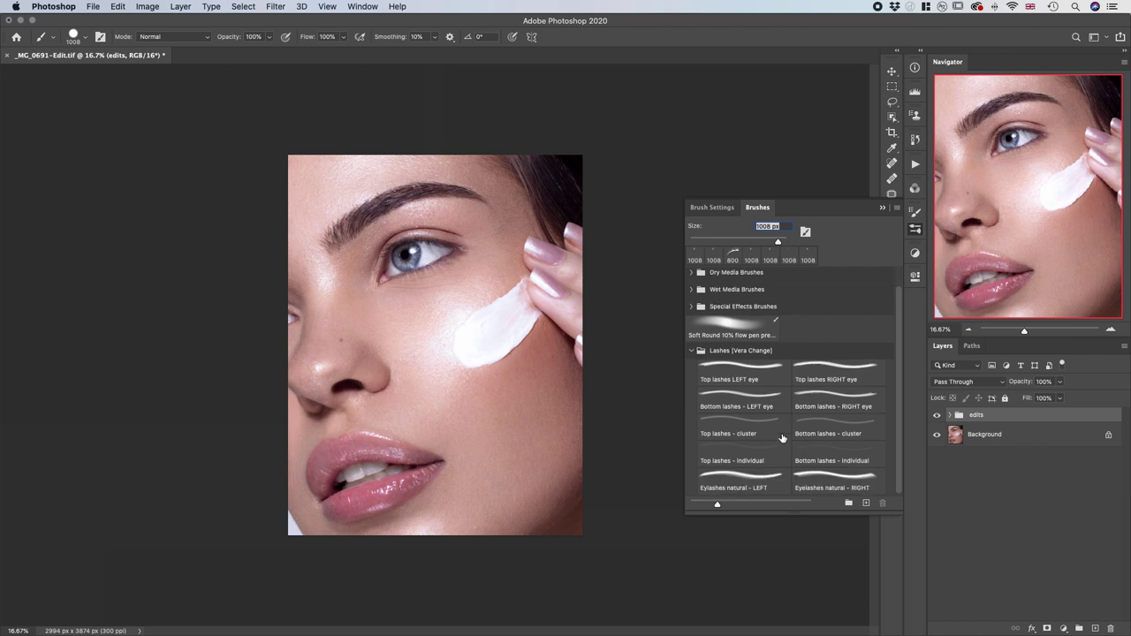
click(780, 386)
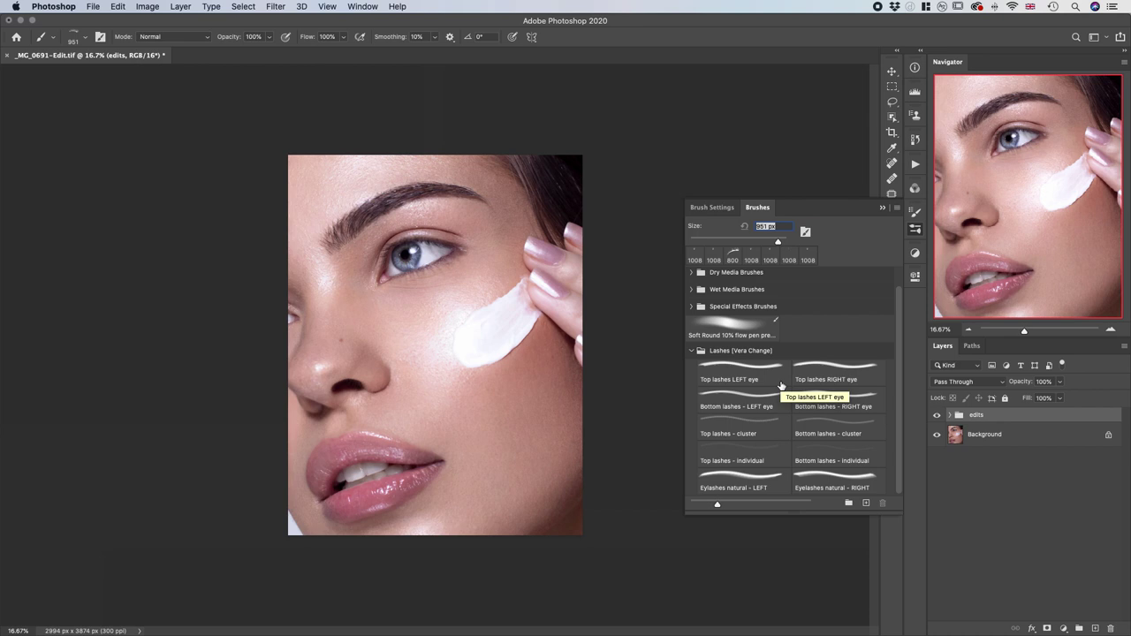
click(781, 386)
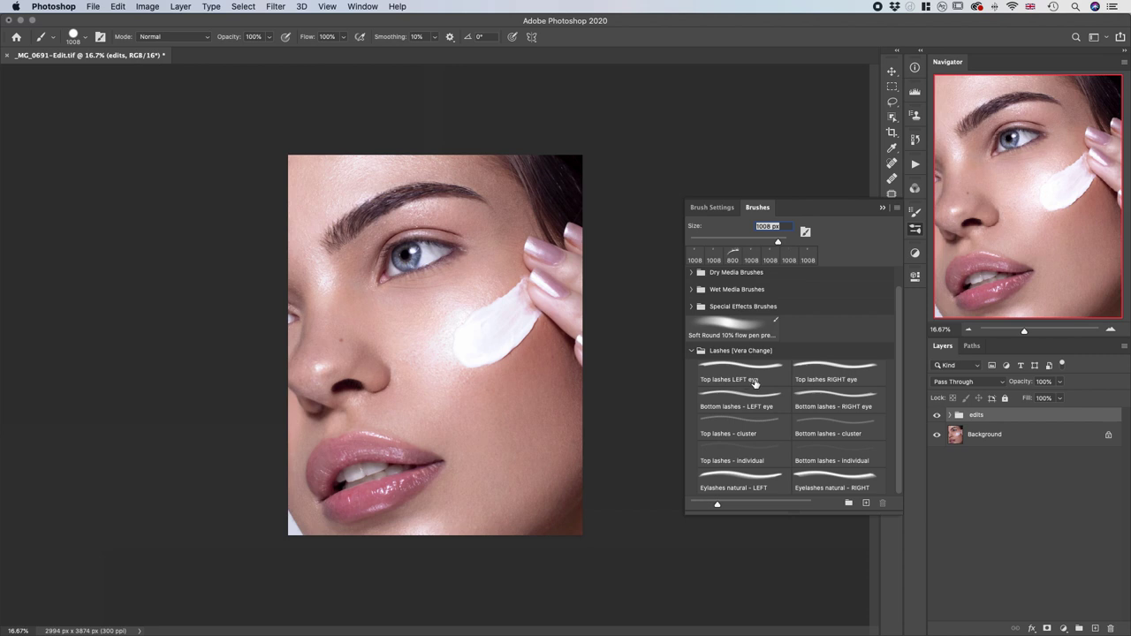
click(755, 382)
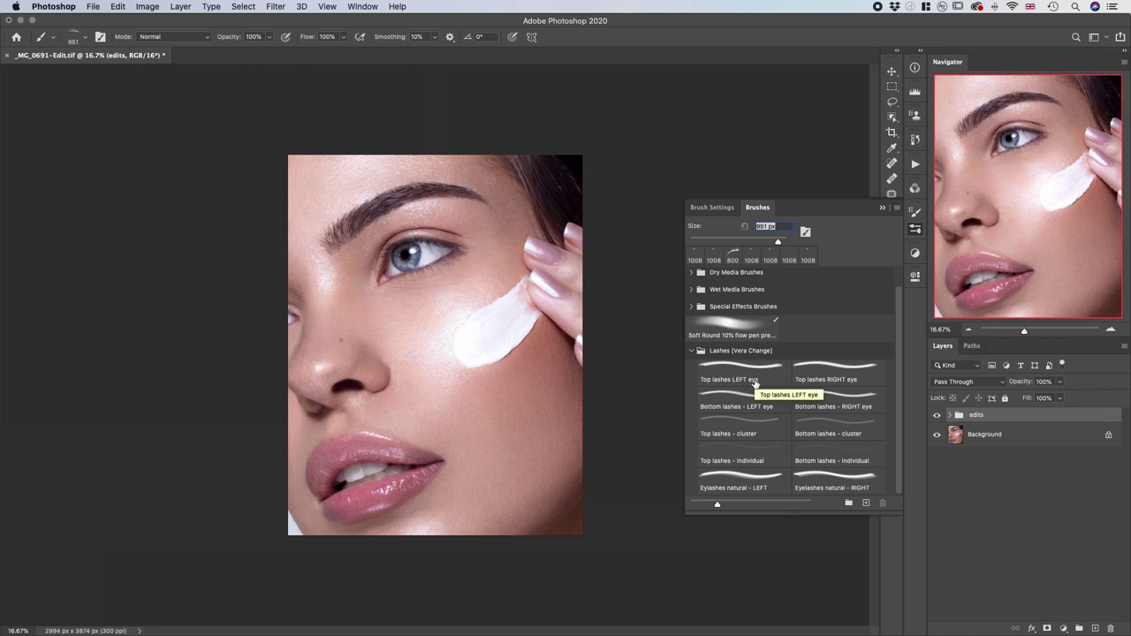
right_click(755, 381)
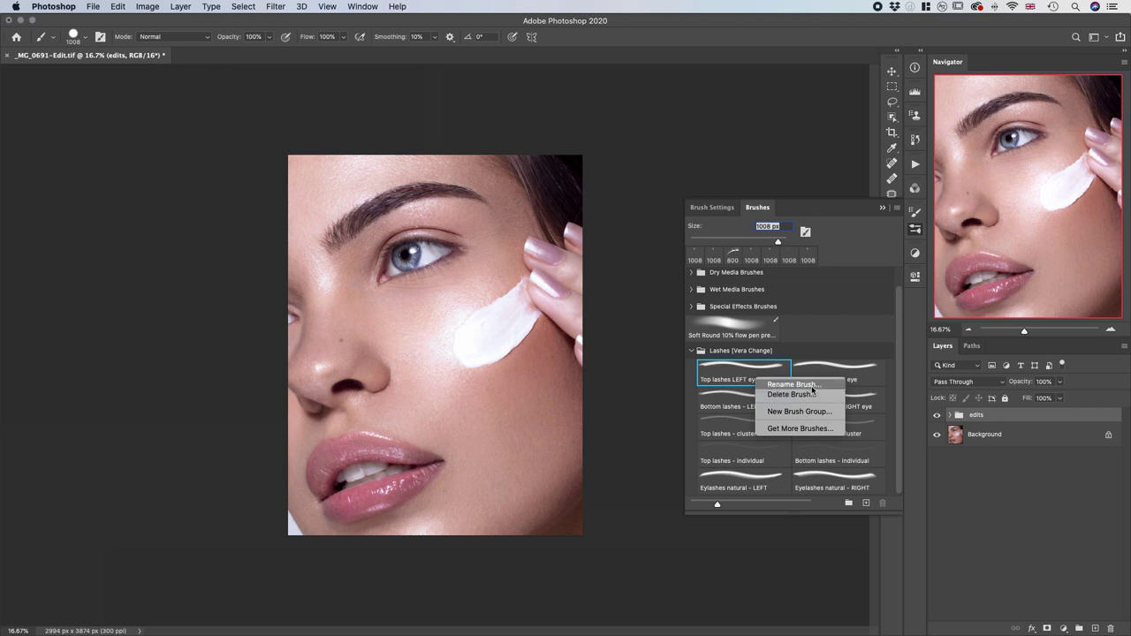
click(799, 358)
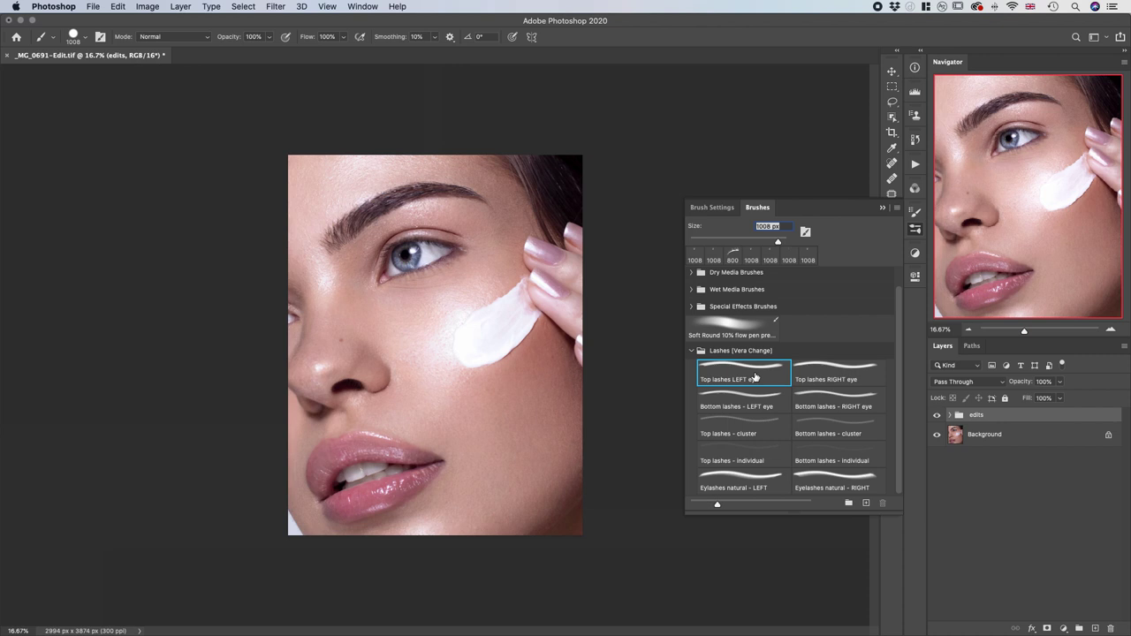
key(bracketleft)
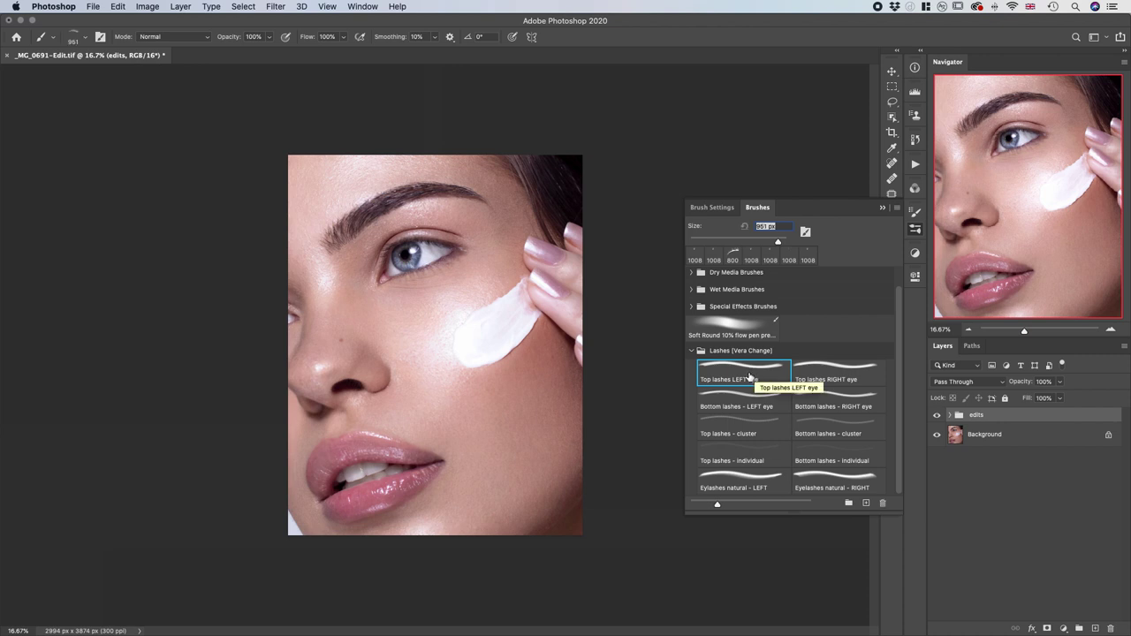
click(755, 377)
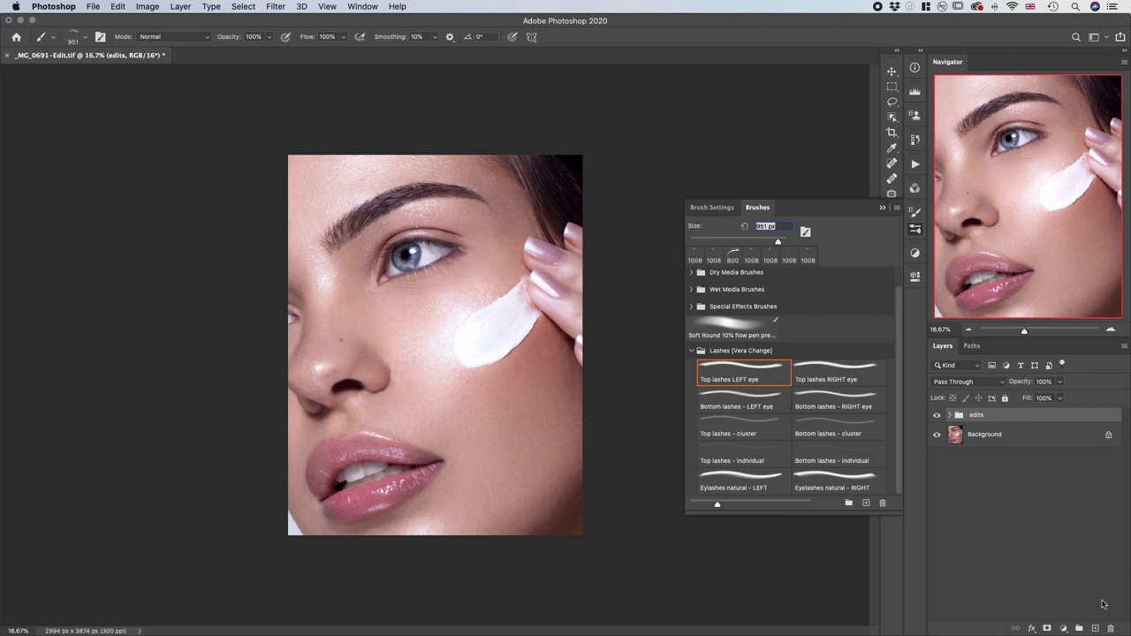
Step: Add a new empty layer above the edits group and collapse the brush list
click(1095, 628)
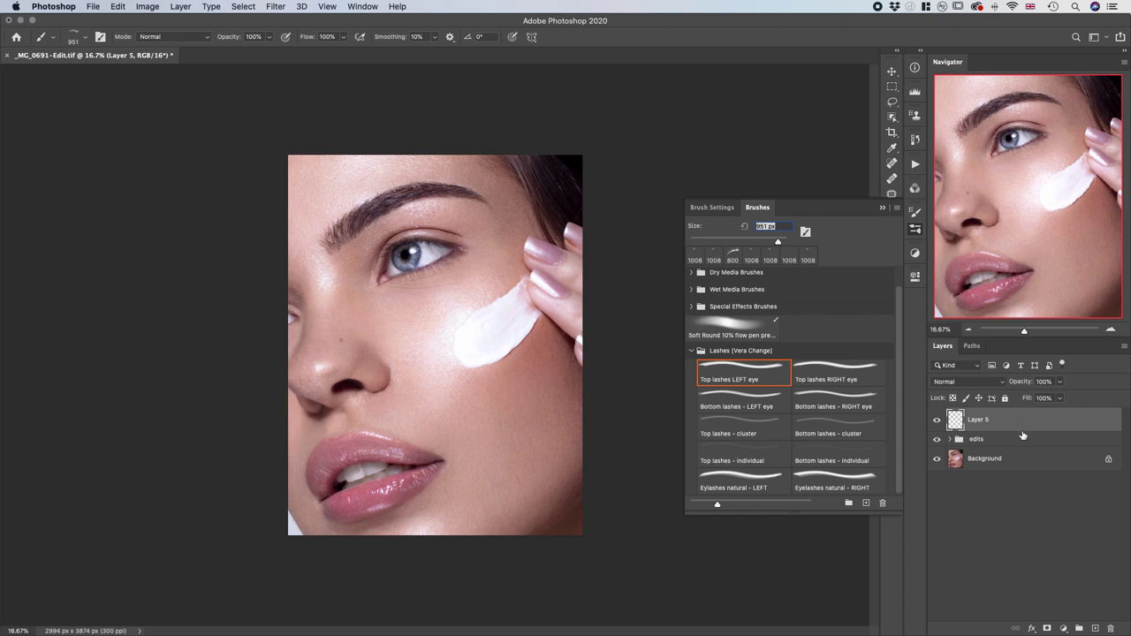
click(463, 314)
click(883, 209)
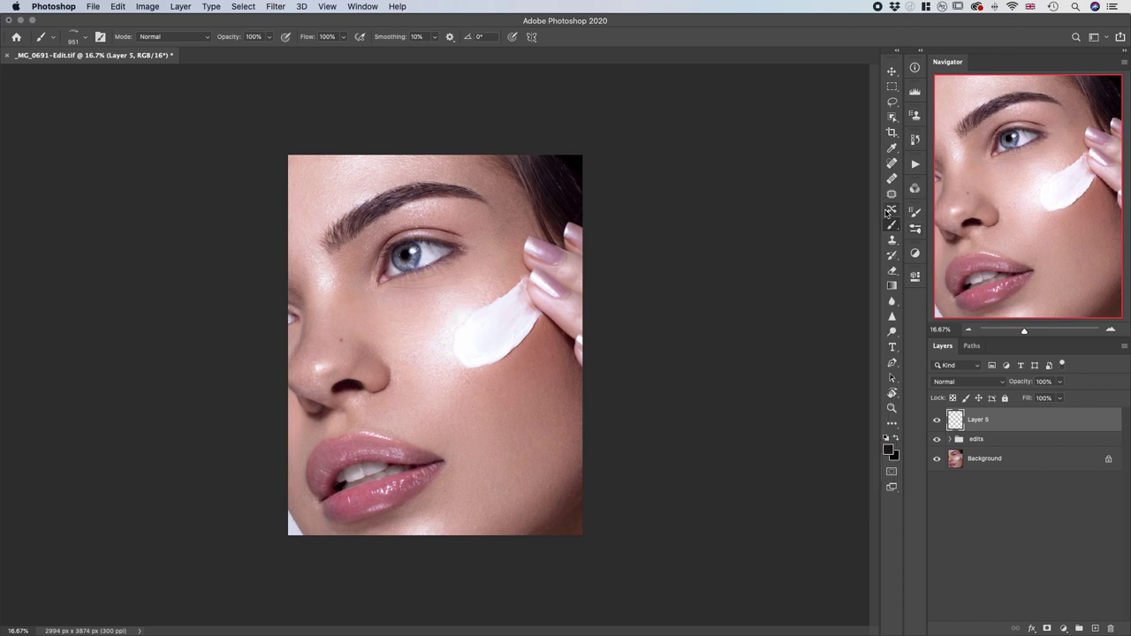
Step: Set the foreground color to black, #000000
click(889, 450)
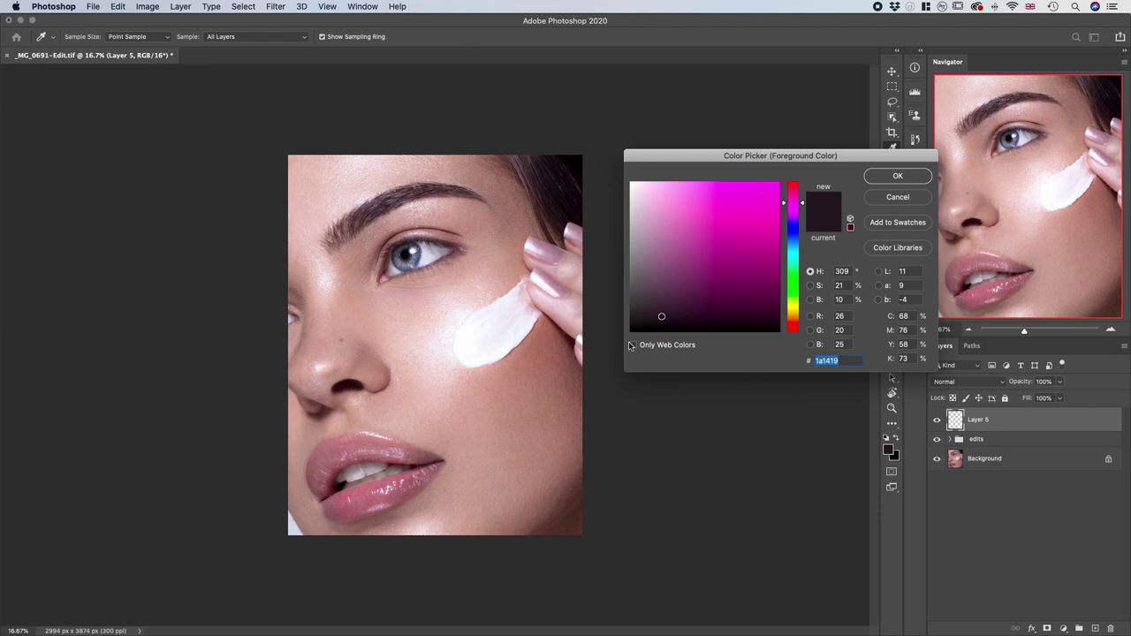
drag(658, 324, 610, 335)
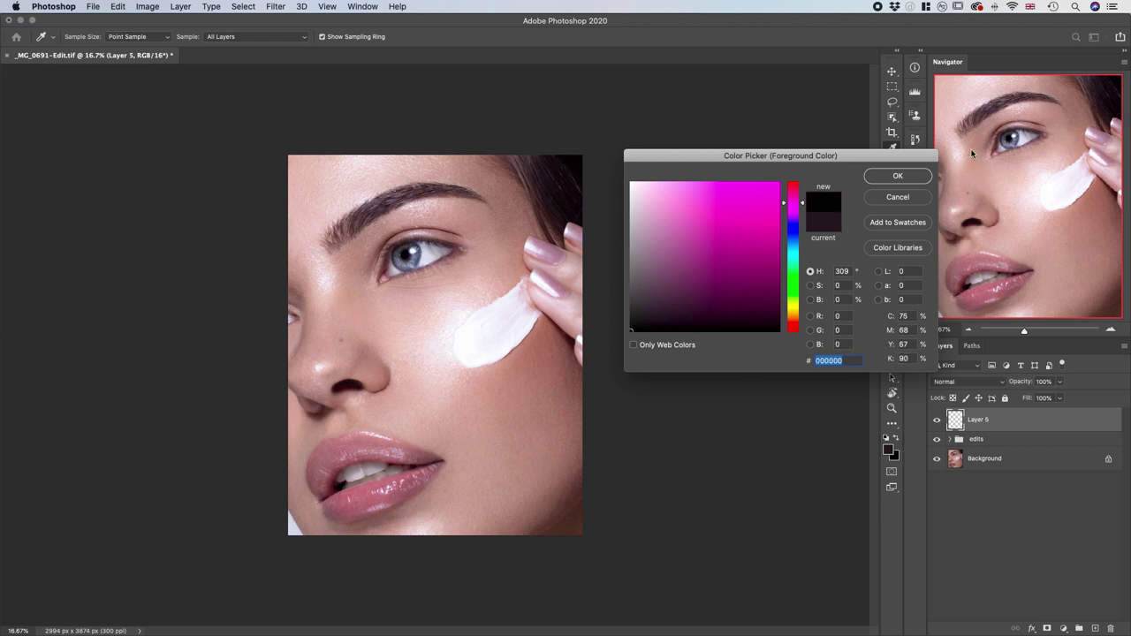
click(909, 179)
Step: Try stamping the Top lashes LEFT eye brush at 951 px along the eye's upper lash line, and undo the stamp
click(891, 148)
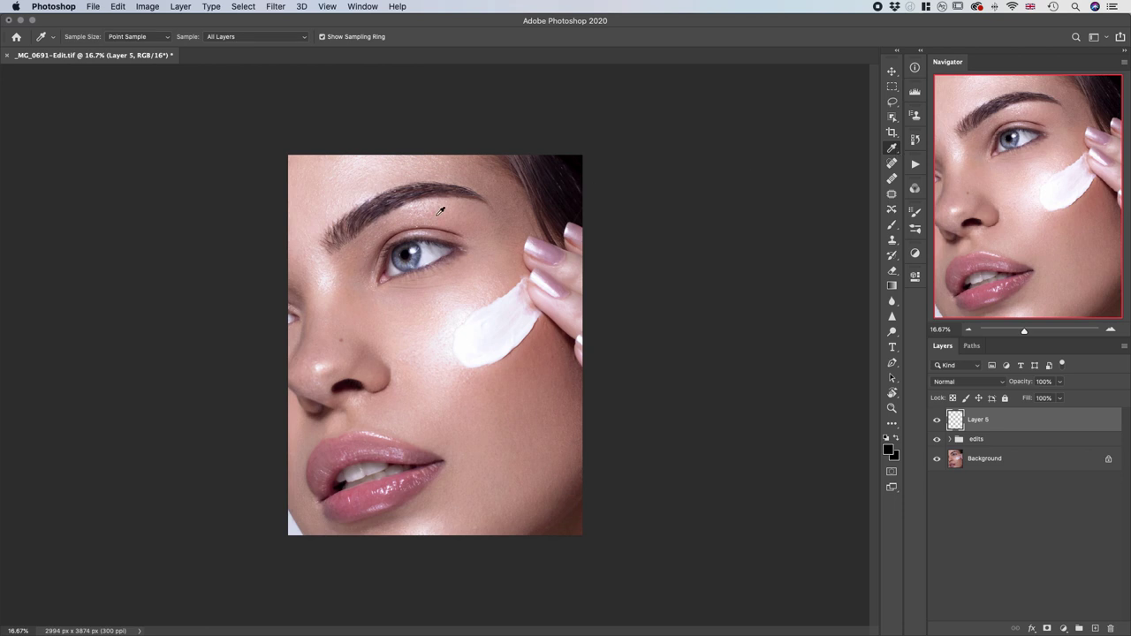
key(super+equal)
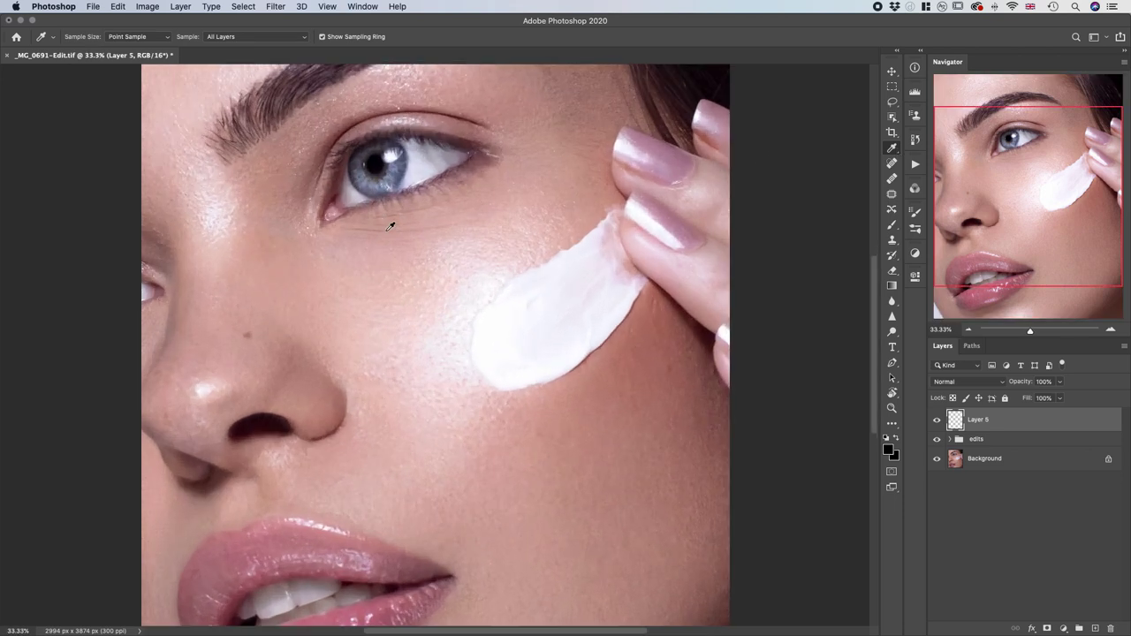
scroll(389, 226, up, 5)
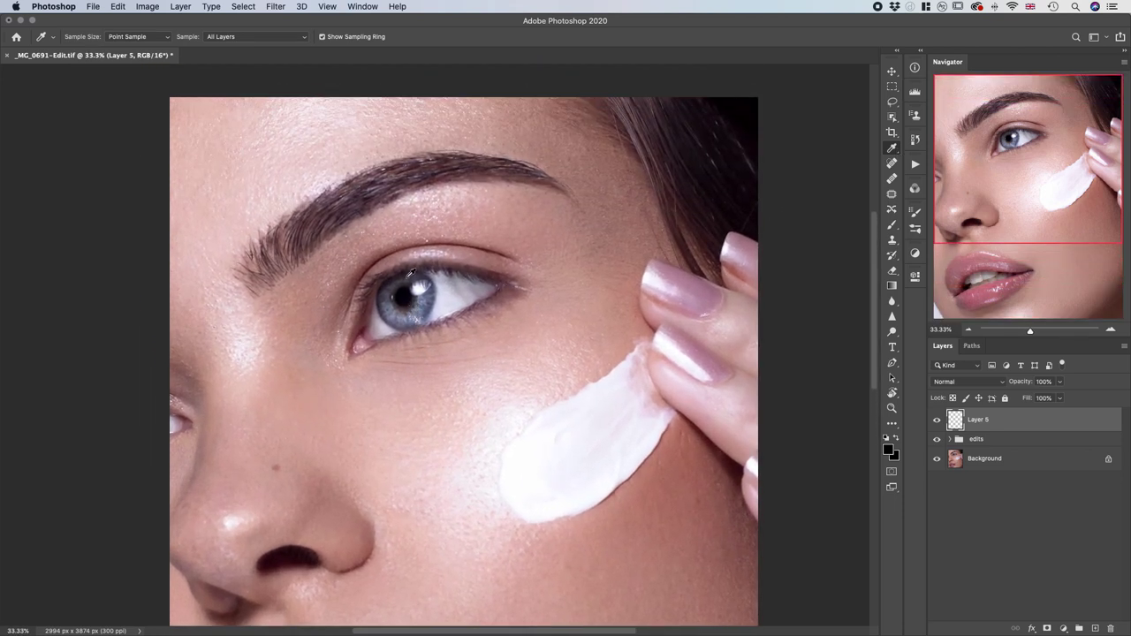
mouse_move(405, 261)
mouse_down()
mouse_move(383, 275)
mouse_move(404, 278)
mouse_move(405, 267)
mouse_up()
click(914, 228)
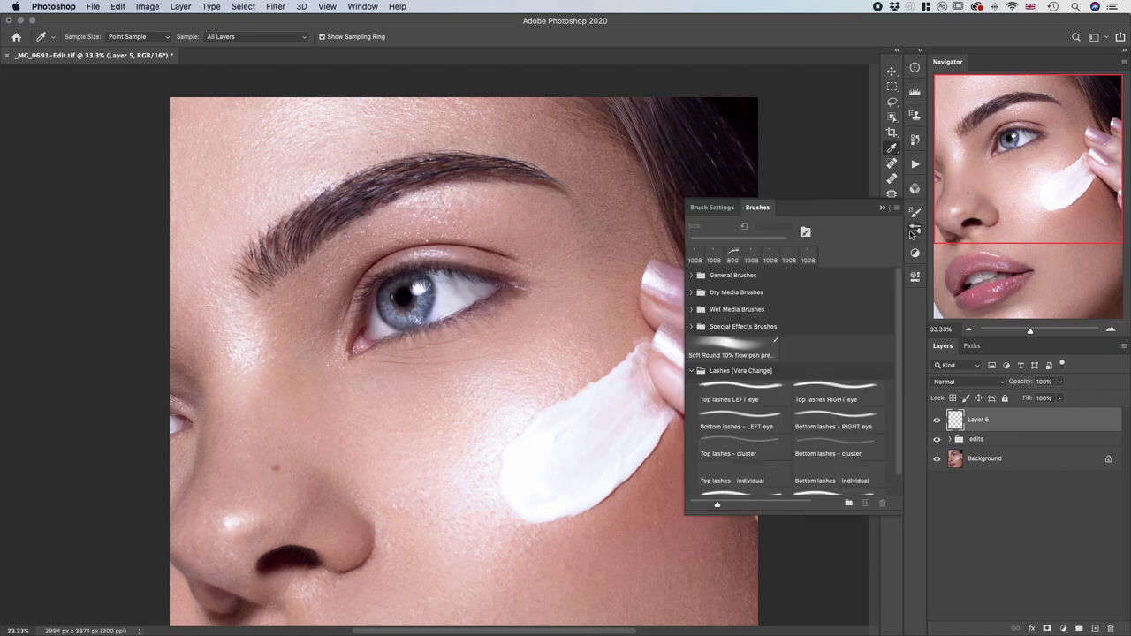
click(742, 393)
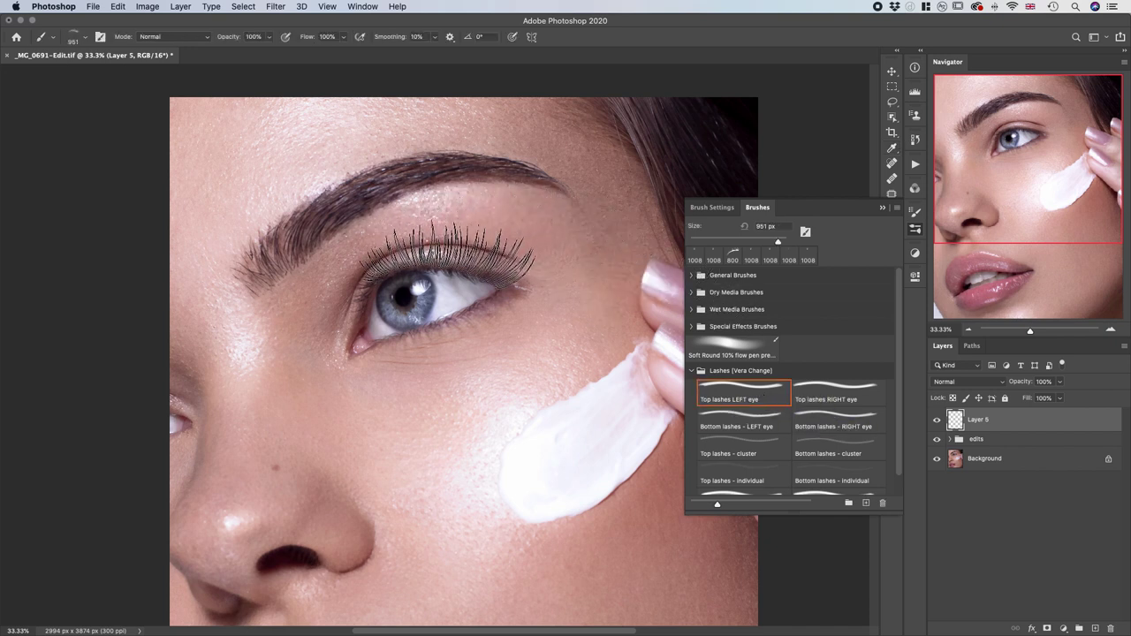
click(450, 254)
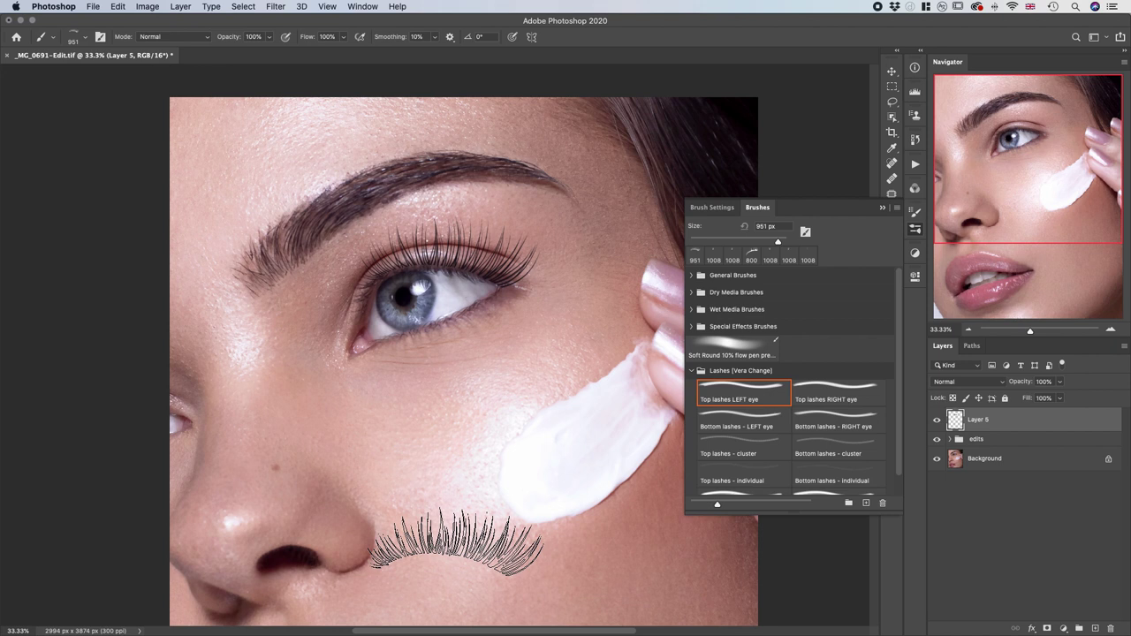
key(super+z)
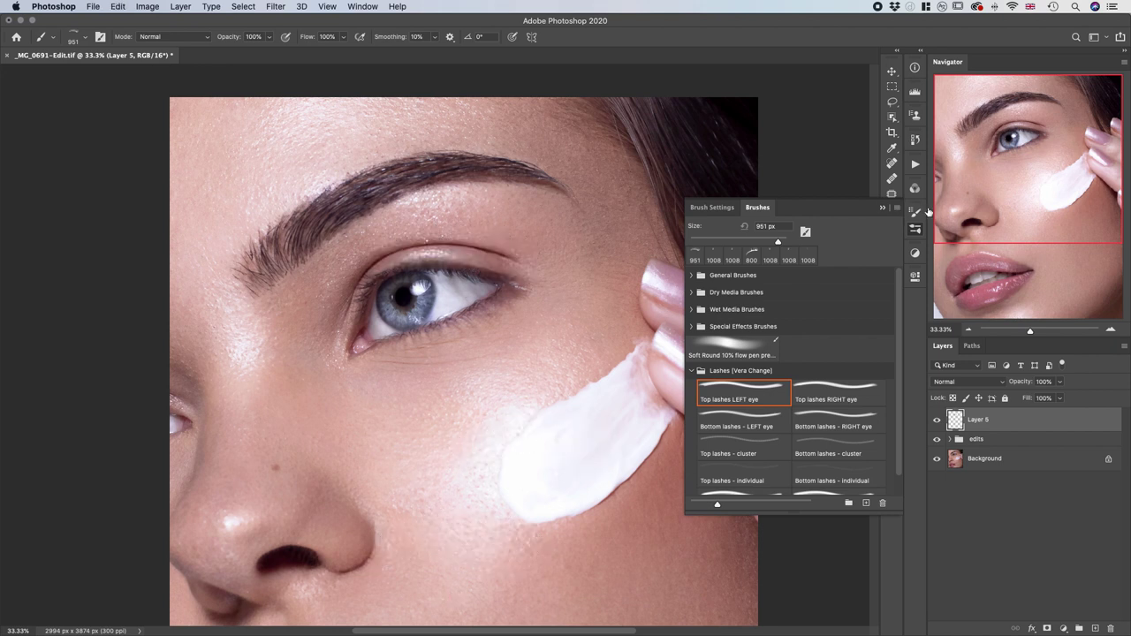
Step: Try the Flip X and Flip Y Jitter options in the lash brush's Shape Dynamics and switch both off again
click(917, 213)
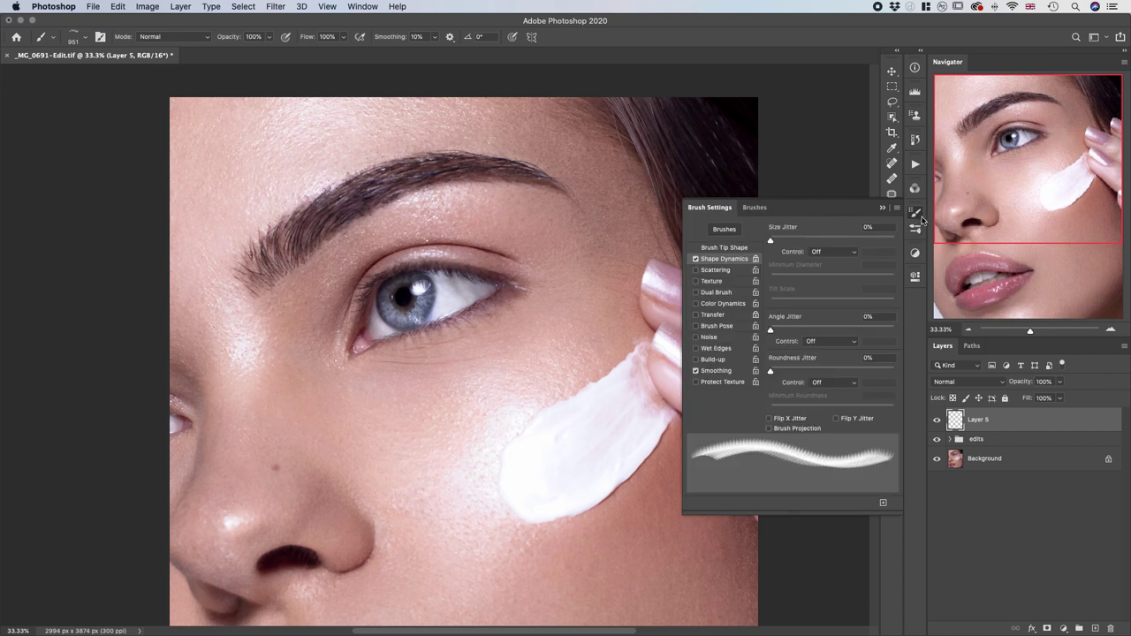
click(362, 6)
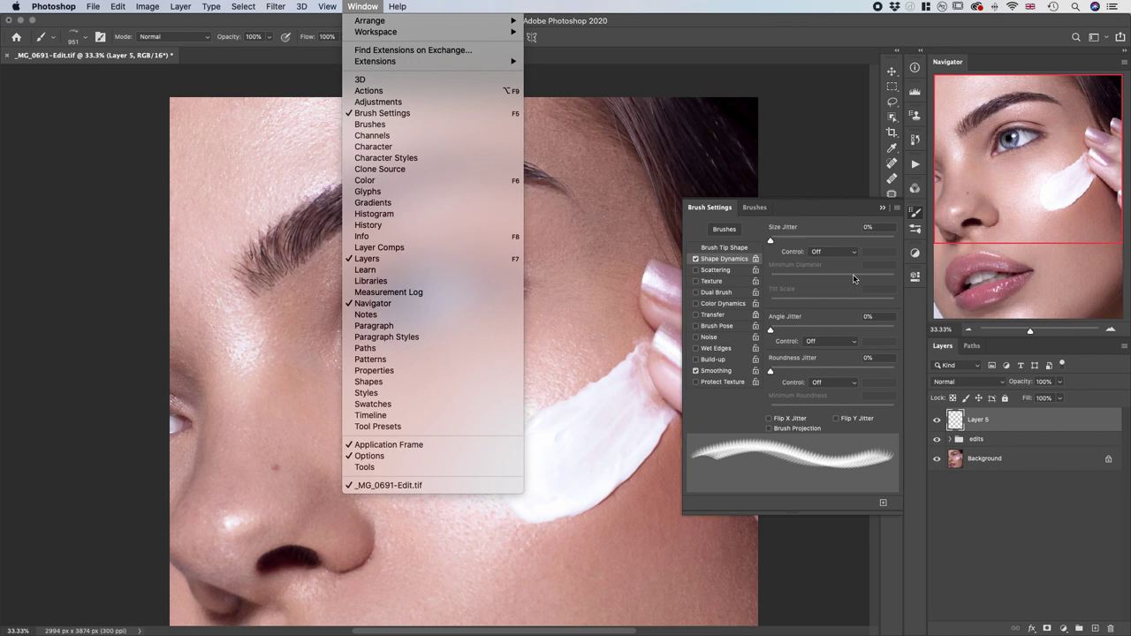
click(816, 279)
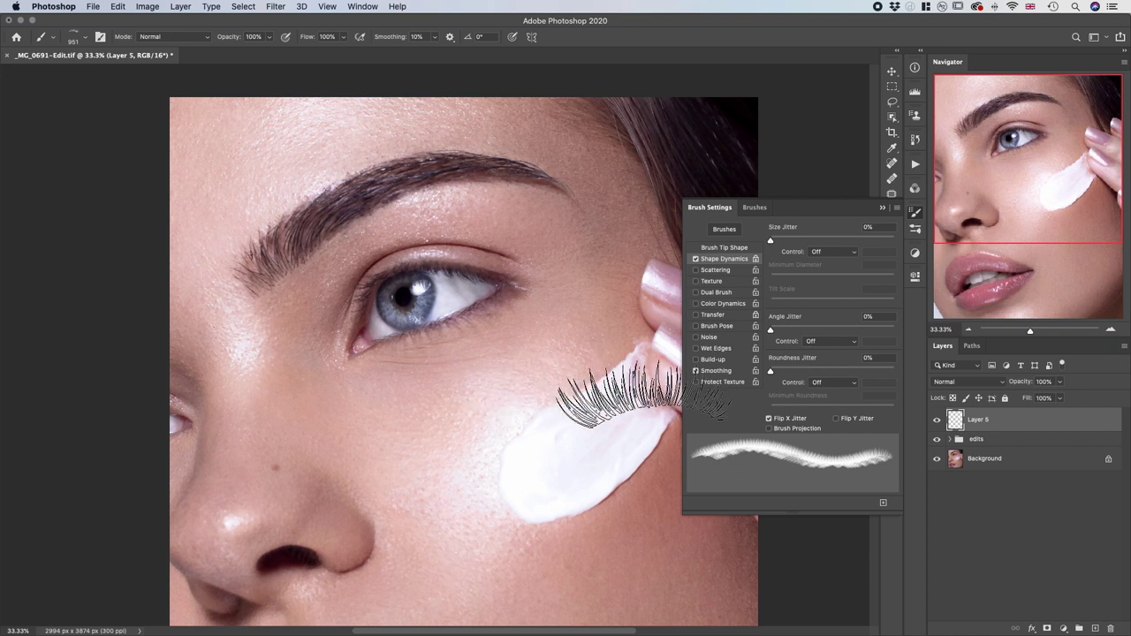
click(769, 418)
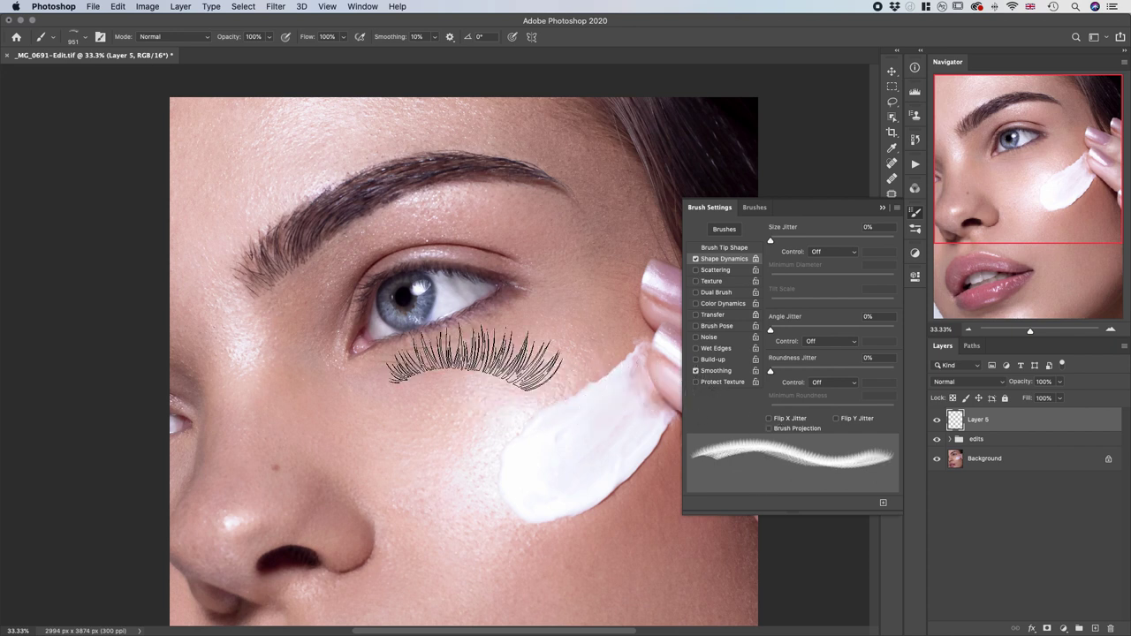
click(835, 420)
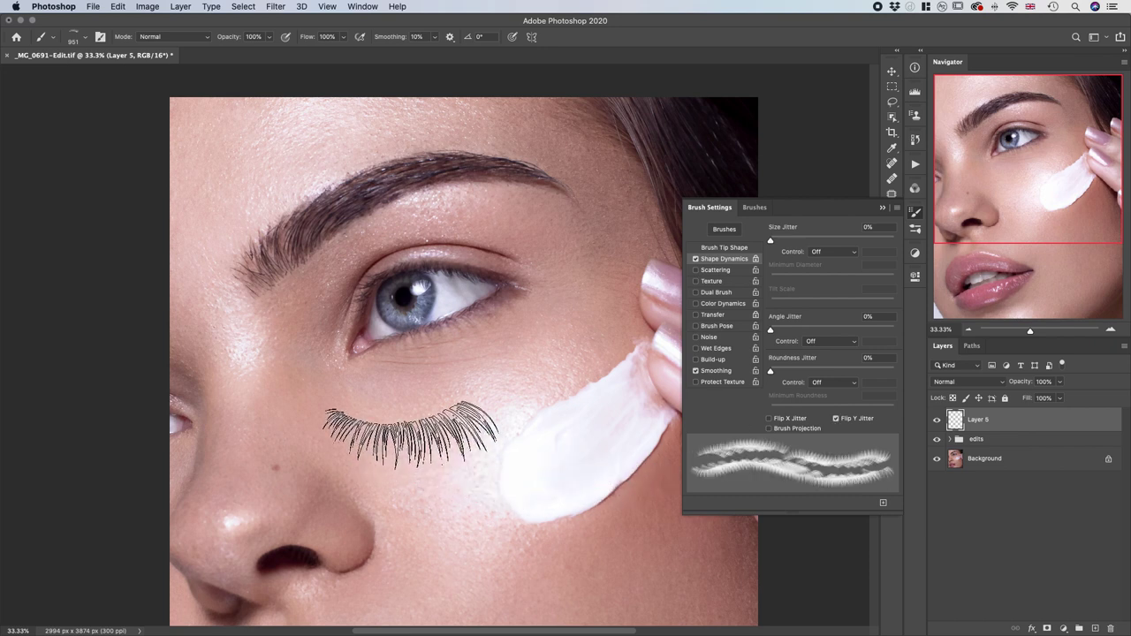
click(770, 420)
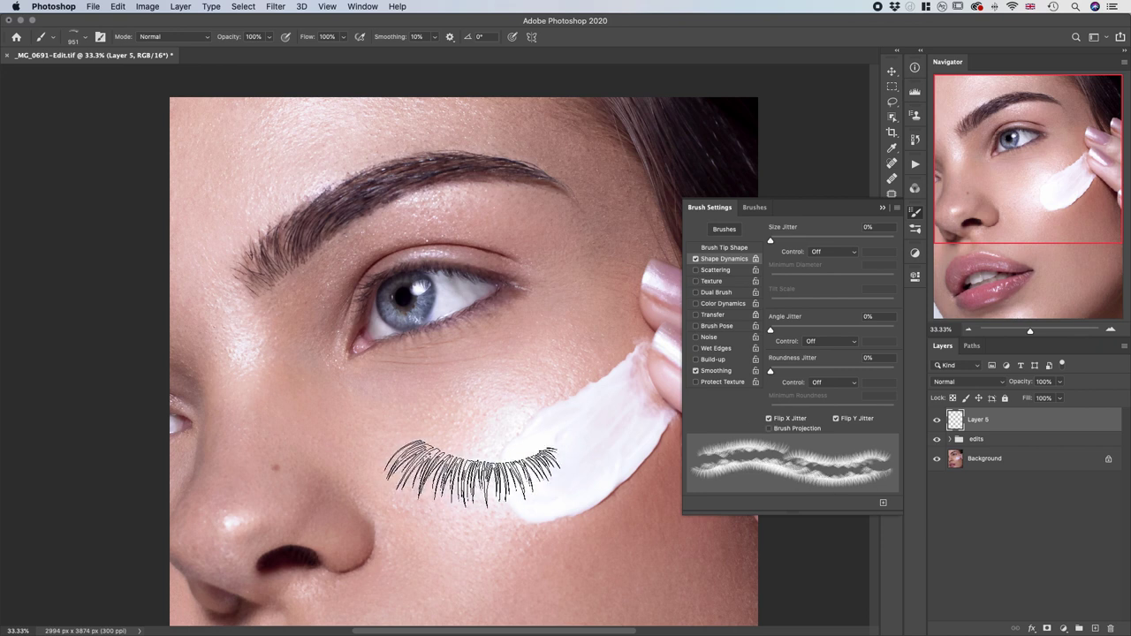
click(836, 420)
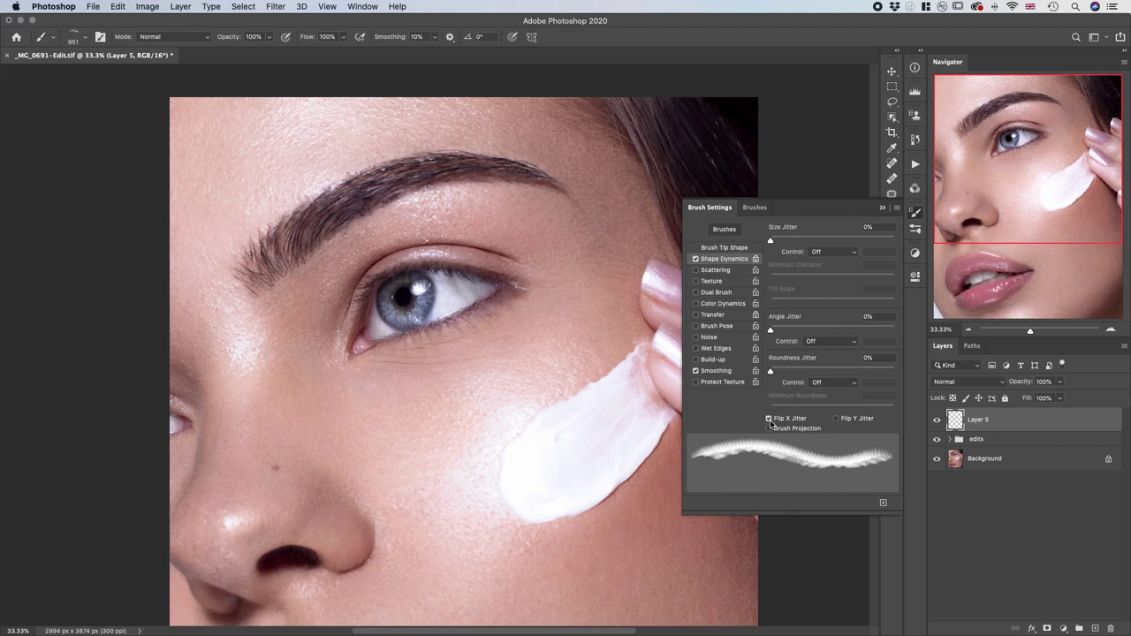
click(770, 419)
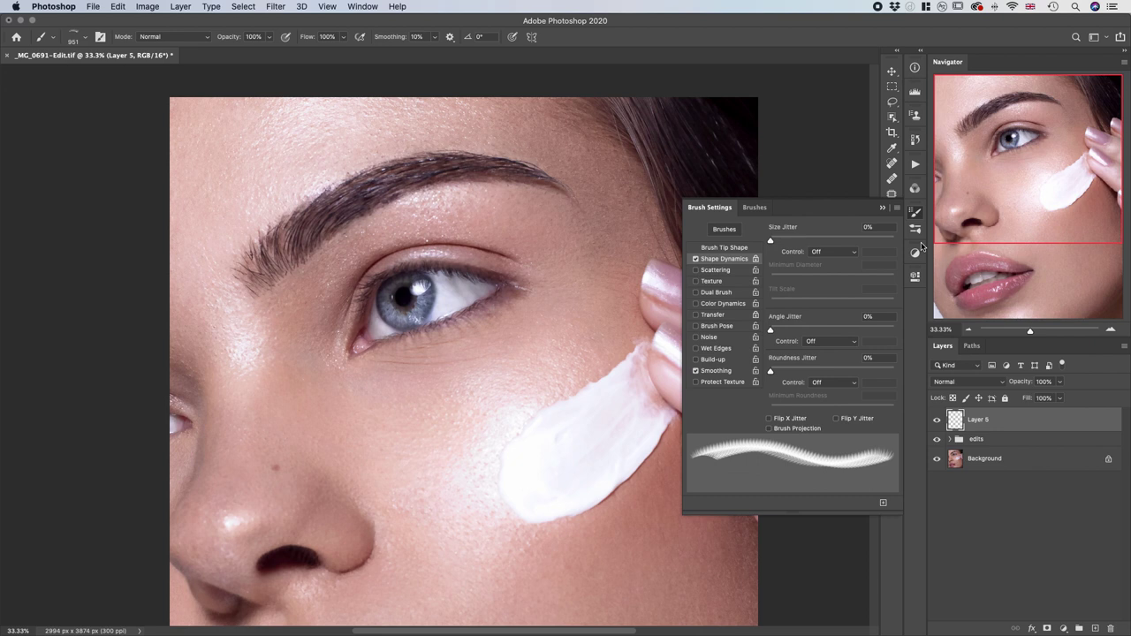
click(881, 207)
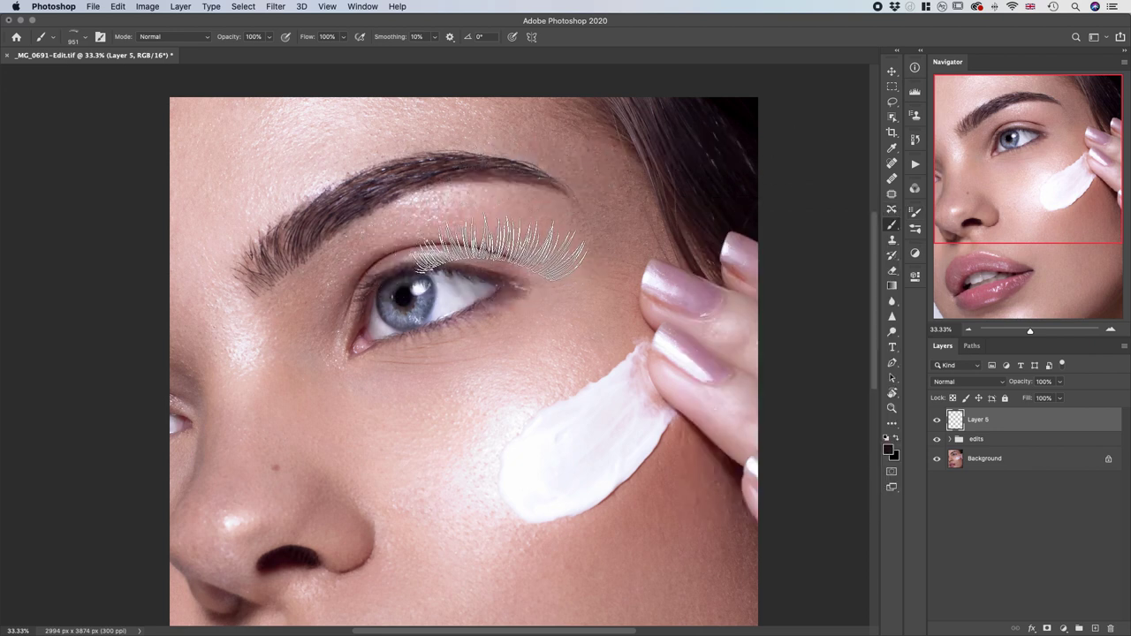
Step: Try rotating the lash brush tip over the eye in 1° increments in both directions, including 17° and 5°
key(Right)
key(Right)
key(Right)
key(Right)
key(Right)
key(Right)
key(Right)
key(Right)
key(Right)
key(Right)
key(Right)
key(Right)
key(Right)
key(Right)
key(Right)
key(Right)
key(Right)
key(Right)
key(Right)
key(Right)
key(Right)
key(Right)
key(Right)
key(Right)
key(Right)
key(Right)
key(Right)
key(Right)
key(Right)
key(Right)
key(Left)
key(Left)
key(Left)
key(Left)
key(Left)
key(Left)
key(Left)
key(Left)
key(Left)
key(Left)
key(Left)
key(Left)
key(Left)
key(Left)
key(Left)
key(Left)
key(Left)
key(Left)
key(Left)
key(Left)
key(Left)
key(Left)
key(Left)
key(Left)
key(Left)
key(Left)
key(Left)
key(Left)
key(Left)
key(Left)
key(Left)
key(Left)
key(Left)
key(Left)
key(Left)
key(Left)
key(Left)
key(Left)
key(Left)
key(Left)
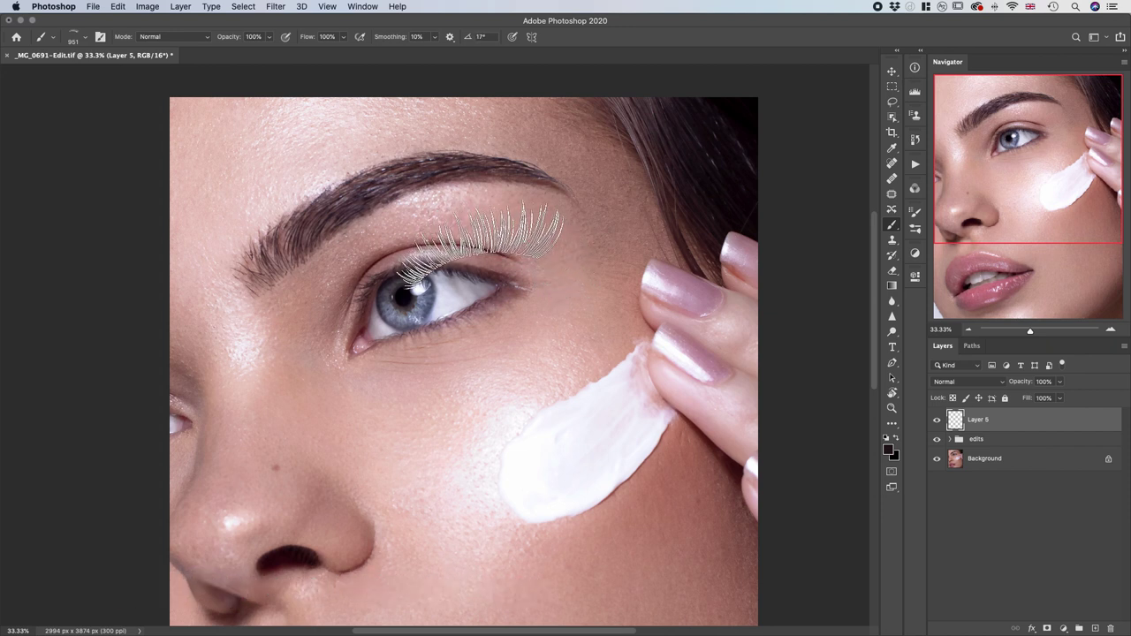
key(Right)
key(Right)
key(Right)
key(Right)
key(Right)
key(Right)
key(Right)
key(Right)
key(Right)
key(Right)
key(Right)
key(Right)
key(Right)
key(Right)
key(Right)
key(Right)
key(Right)
key(Right)
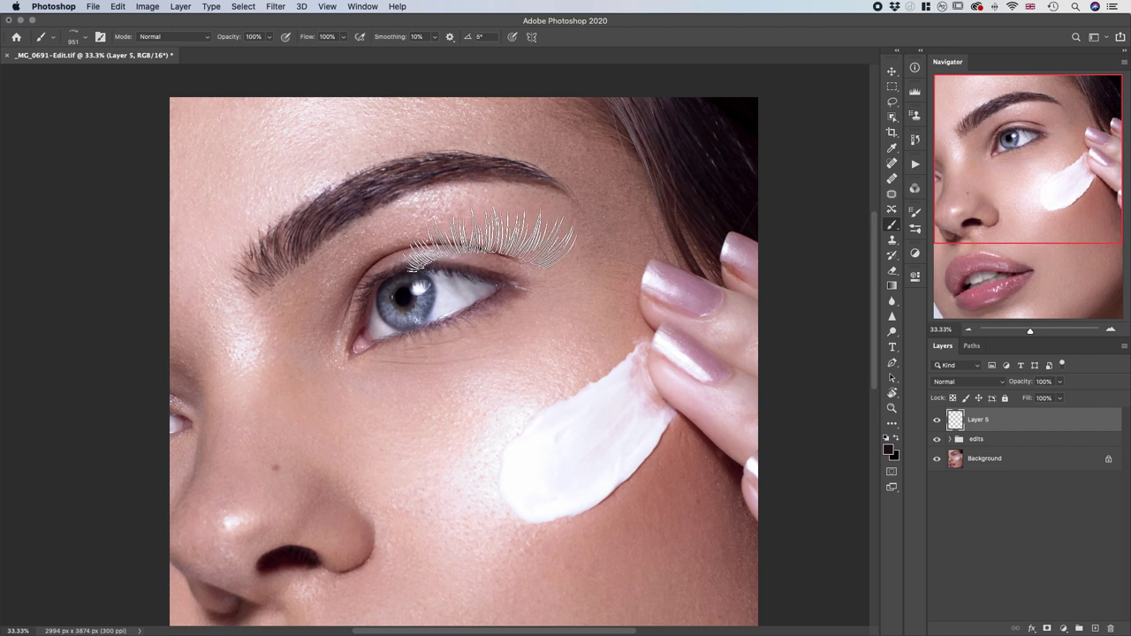
key(Right)
key(Right)
key(Right)
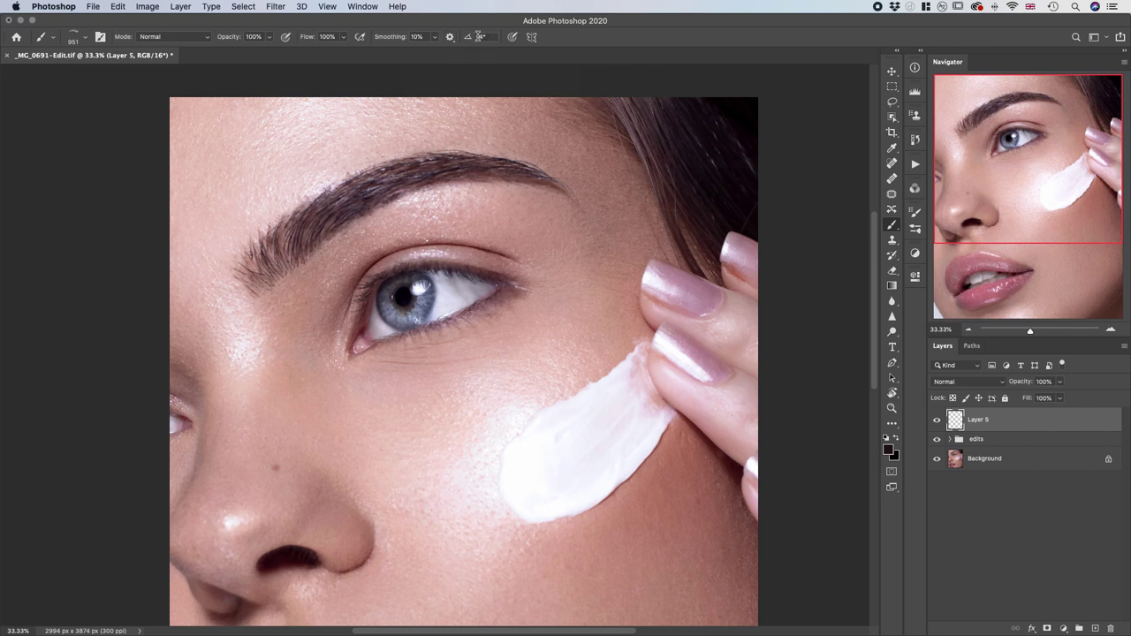
Step: Try a brush angle of 90° and reset the angle to 0°
double_click(479, 37)
text(90)
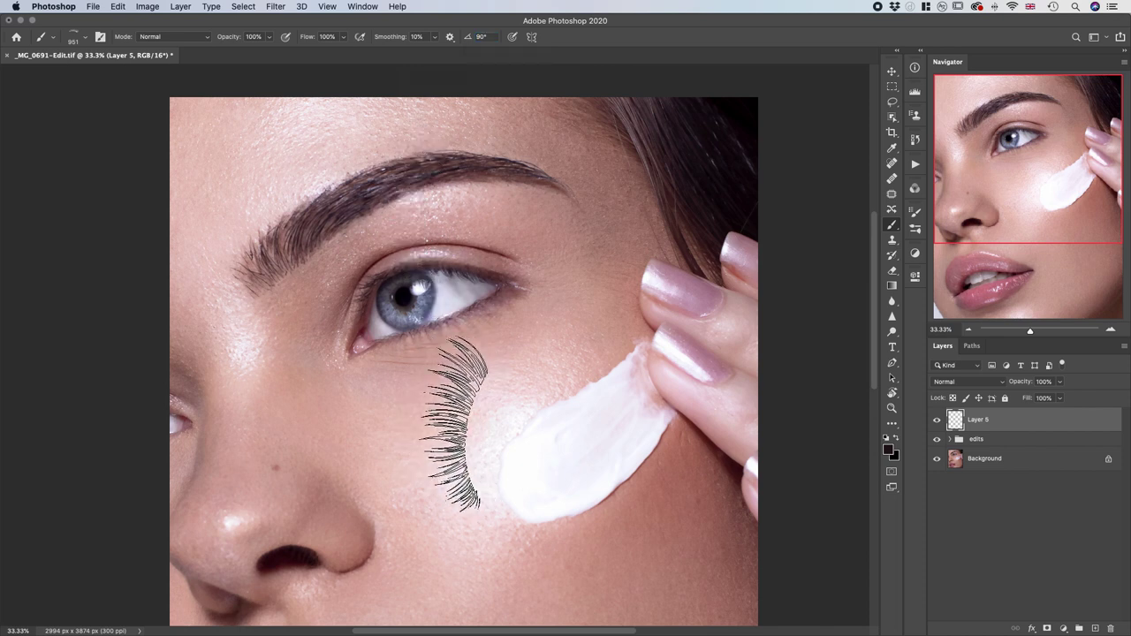
double_click(481, 36)
text(0)
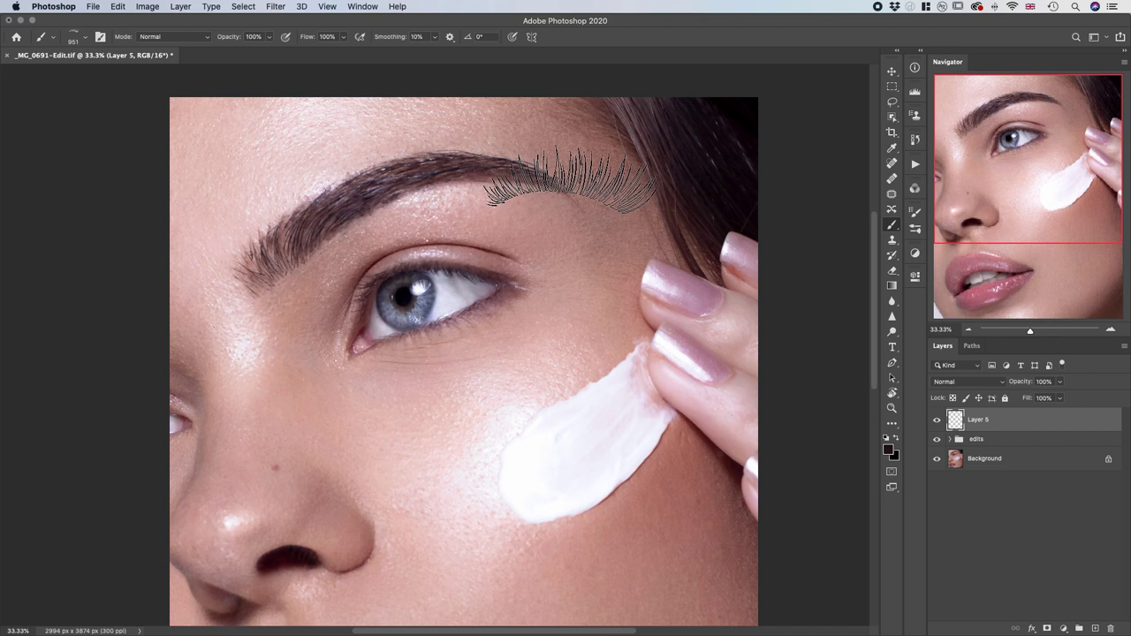
Step: With the canvas rotated counterclockwise to suit the eye, stamp the top lashes along the upper lash line and straighten the canvas
key(r)
mouse_move(556, 233)
mouse_down()
mouse_move(545, 202)
mouse_move(512, 193)
mouse_up()
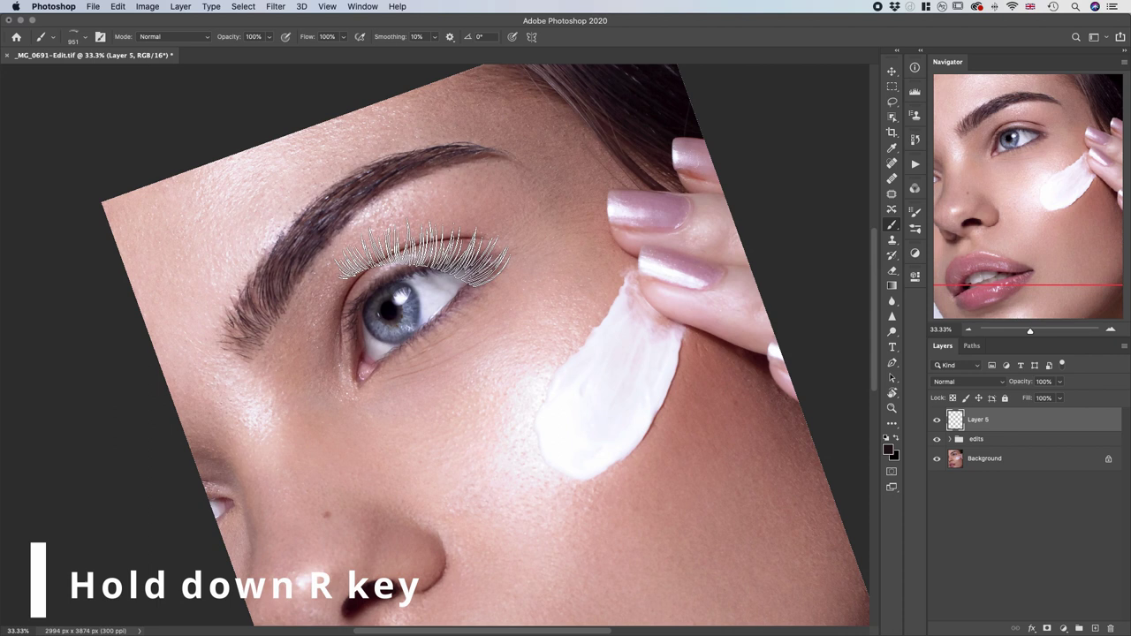
mouse_move(443, 278)
mouse_down()
mouse_move(493, 309)
mouse_move(438, 238)
mouse_move(452, 237)
mouse_up()
key(r)
key(r)
key(r)
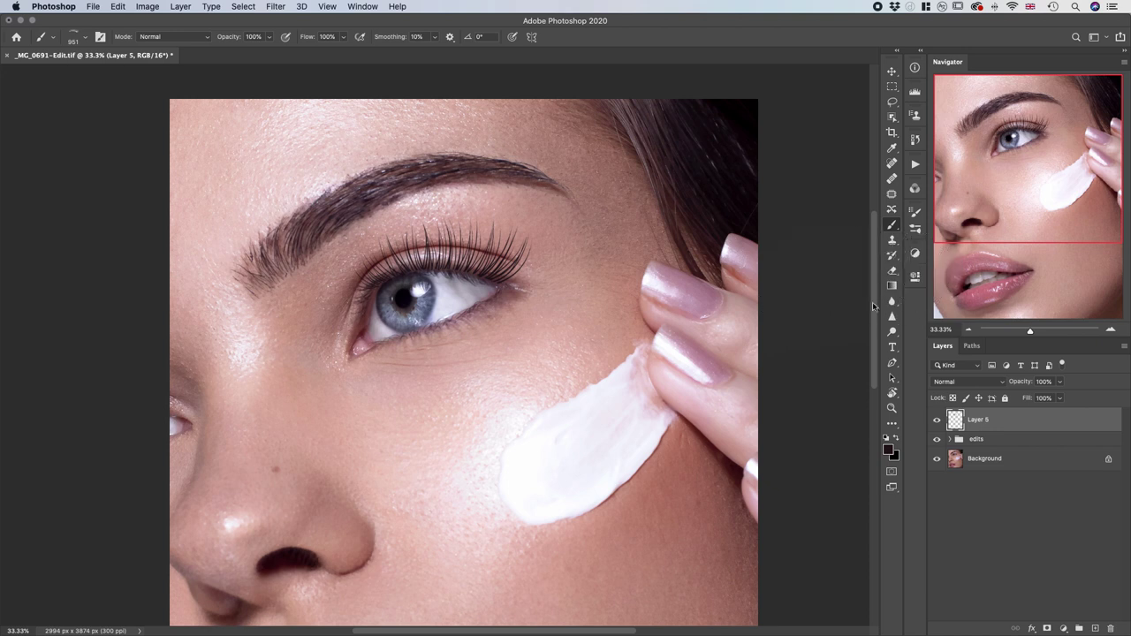
Step: Switch to the Eraser with the Hard Round brush and reduce its size to 200 px
click(894, 272)
scroll(442, 291, down, 1)
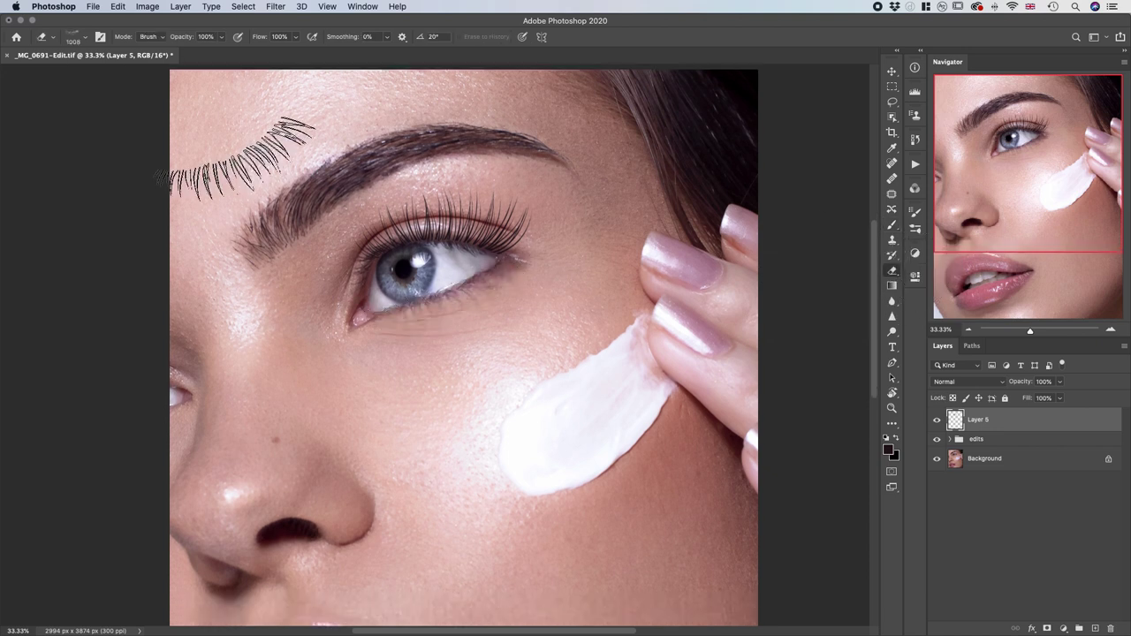
click(84, 38)
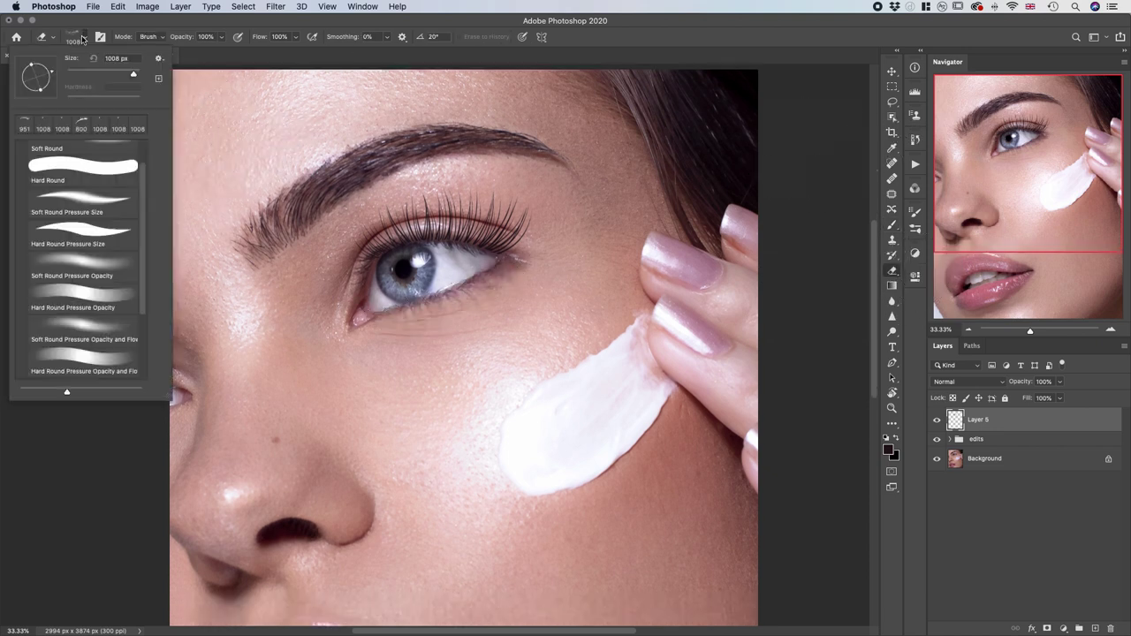
click(84, 159)
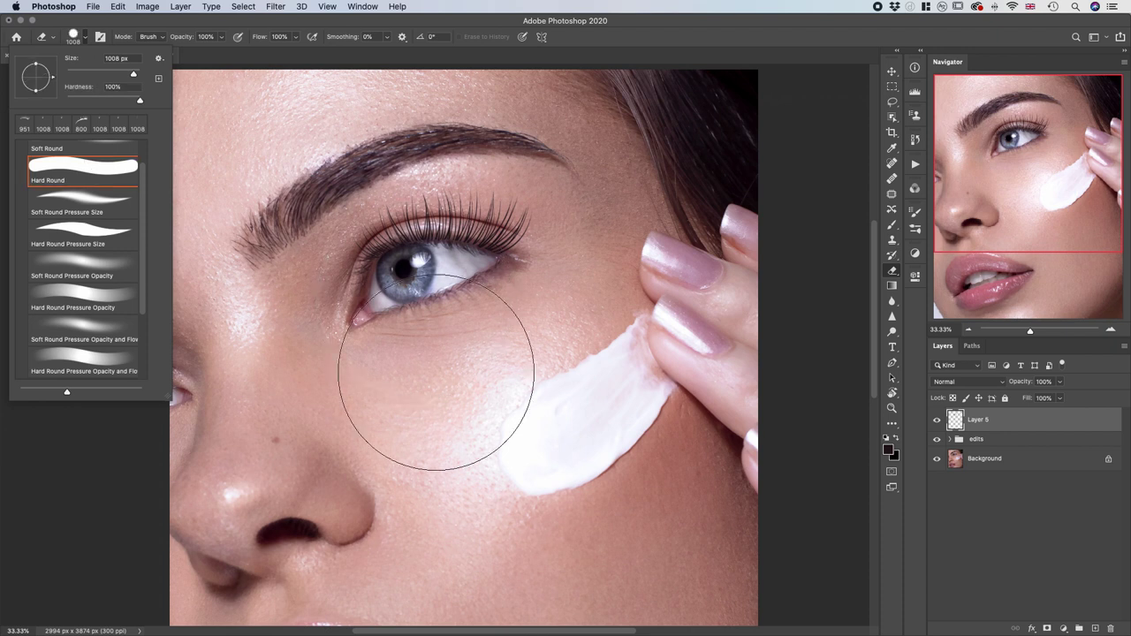
click(426, 459)
key(bracketleft)
key(bracketleft)
key(bracketleft)
key(bracketleft)
key(bracketleft)
key(bracketleft)
key(bracketleft)
key(bracketleft)
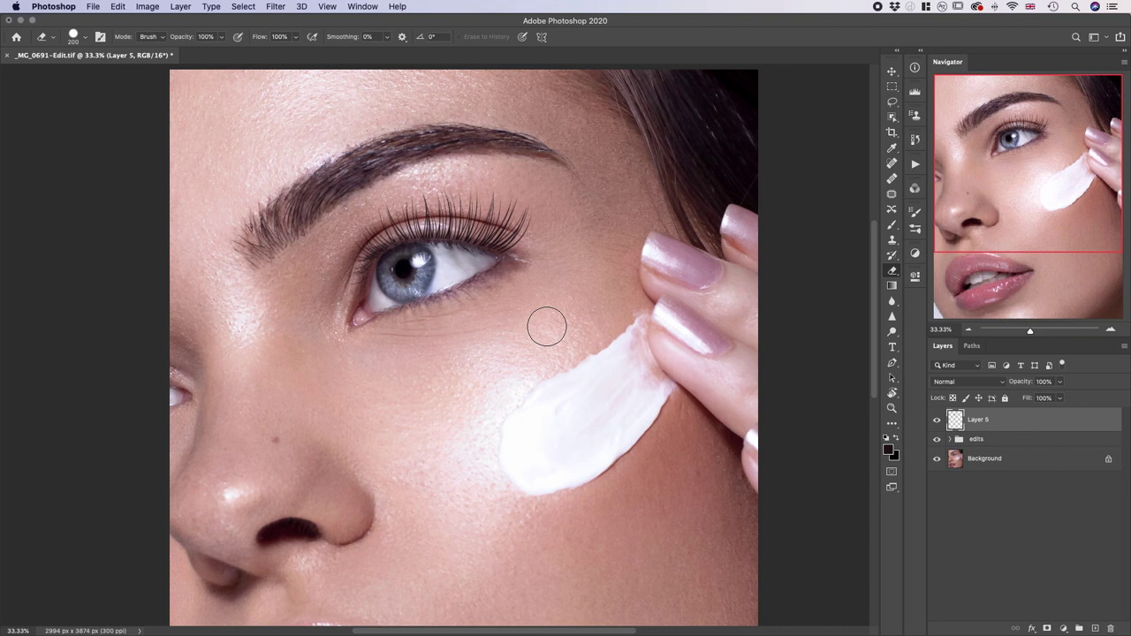
Step: Compare the portrait with and without the lashes, and replace the lash layer with a new empty layer
click(936, 420)
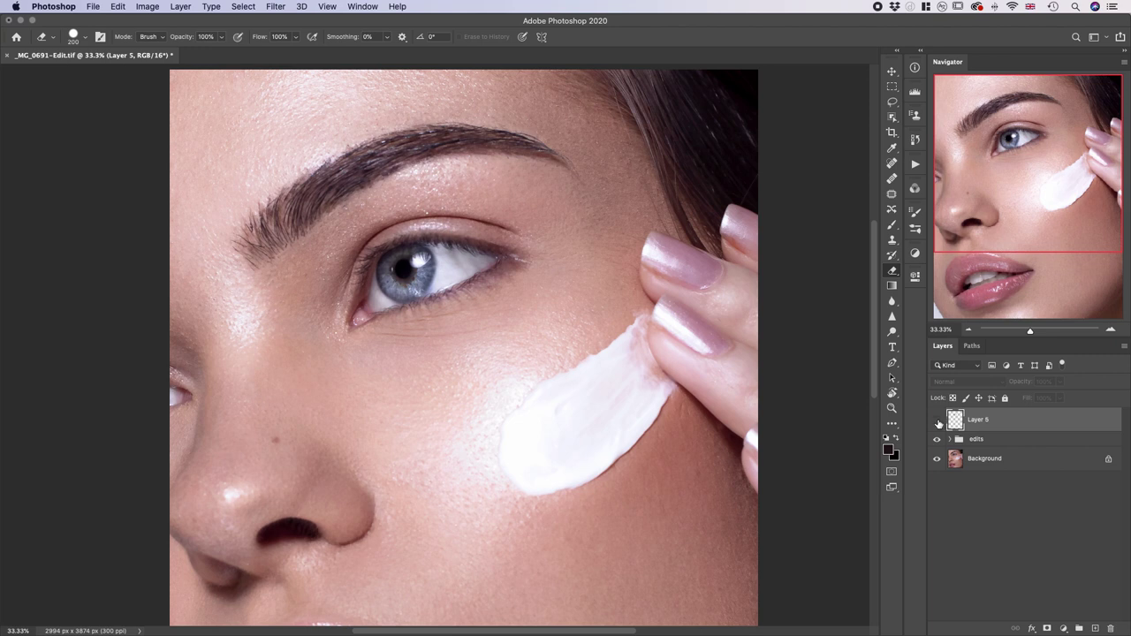
click(938, 422)
drag(1101, 431, 1109, 629)
scroll(1104, 629, down, 2)
scroll(1100, 629, right, 1)
click(1094, 628)
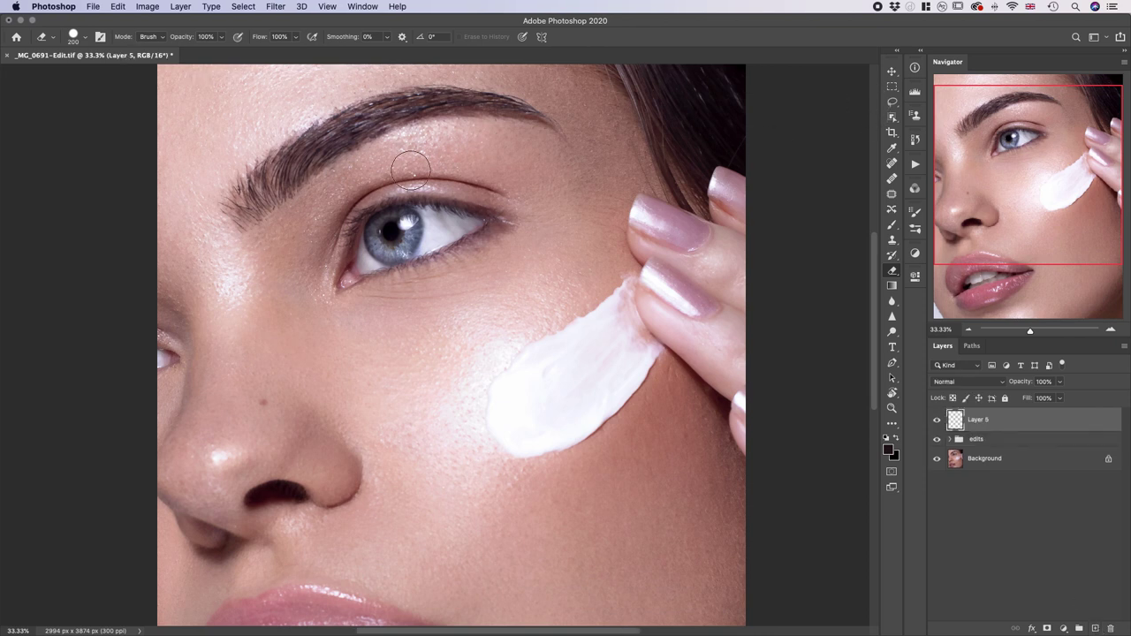
Step: Dab the Spot Healing Brush at two places along the eye's upper lash line, sampling all layers
key(super+equal)
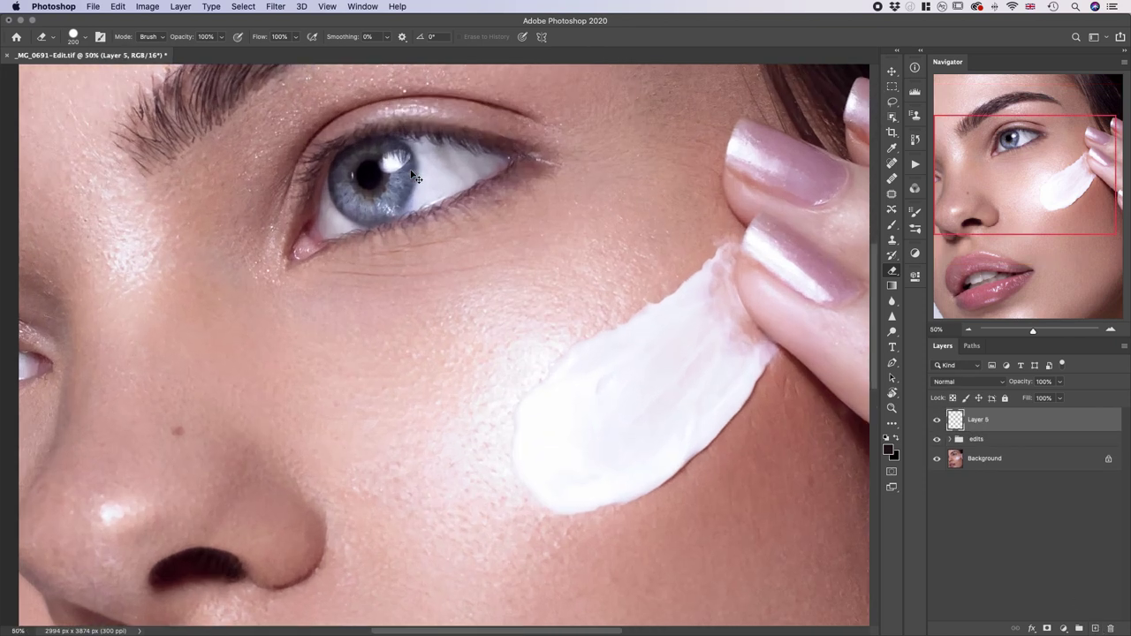
drag(409, 169, 421, 292)
click(892, 163)
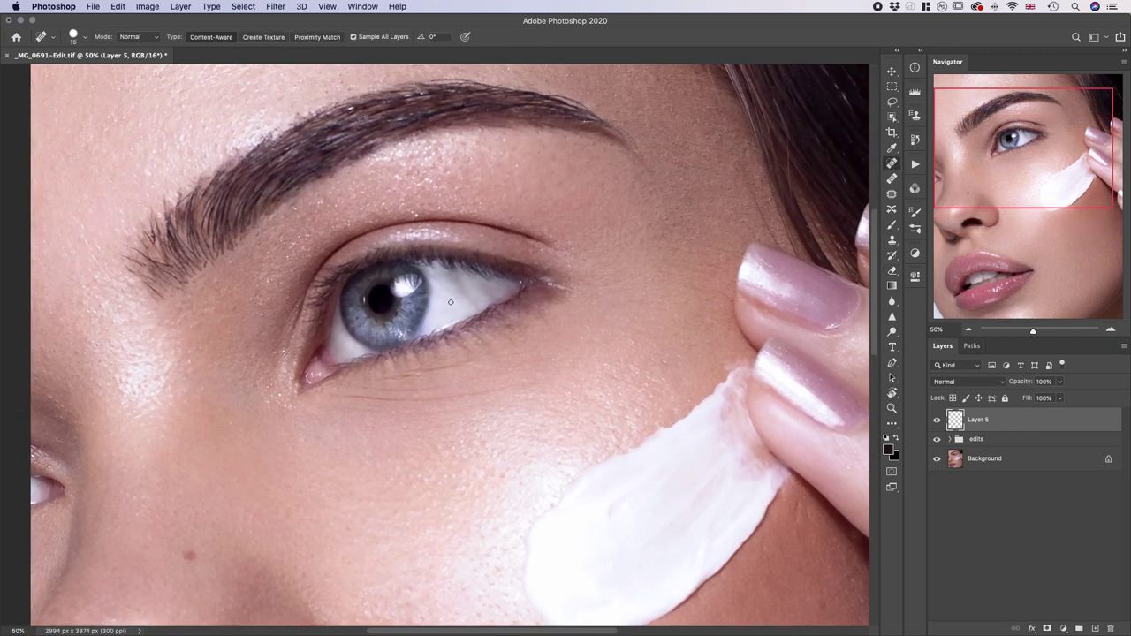
click(432, 263)
click(489, 277)
Step: Select the Top lashes LEFT eye brush and rotate its tip to 6°
click(914, 229)
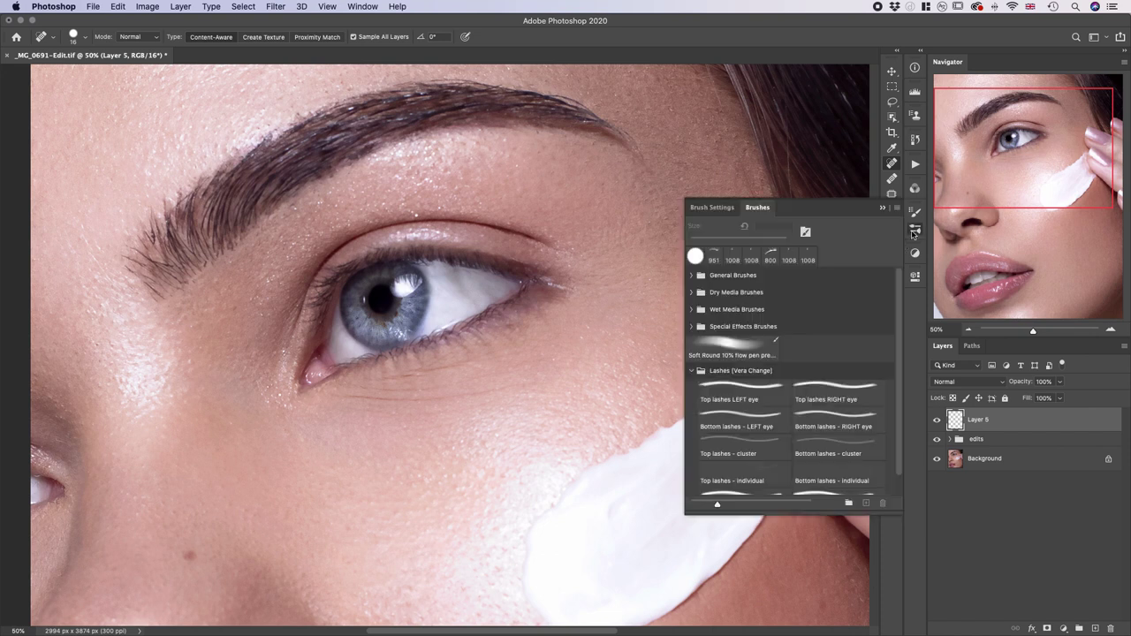
click(737, 393)
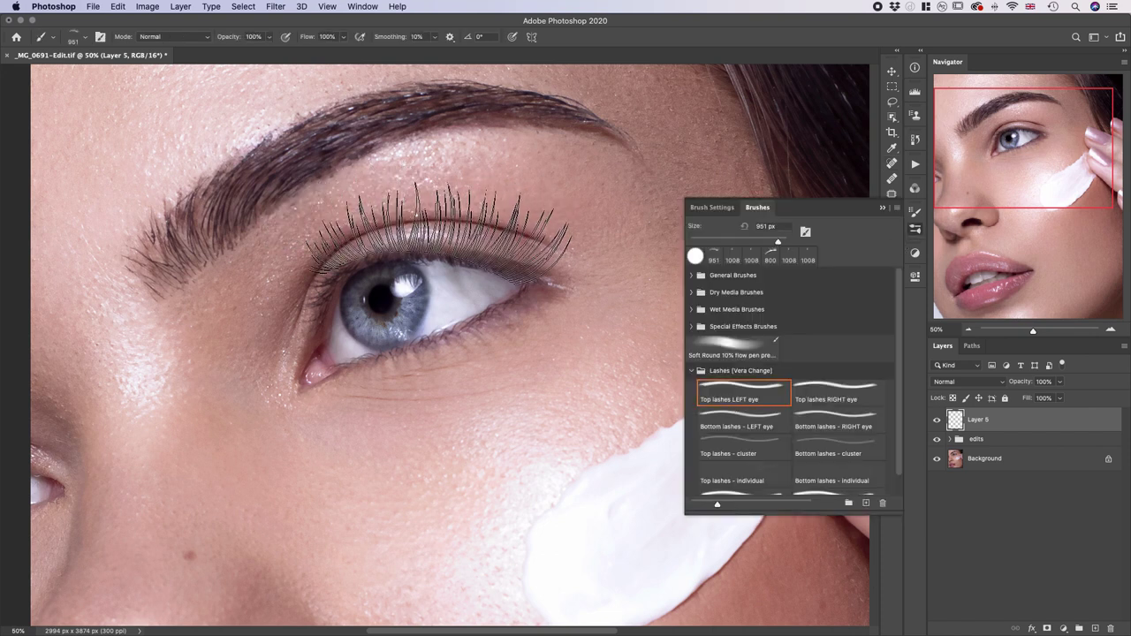
key(Left)
key(Left)
key(Left)
key(Left)
key(Left)
key(Left)
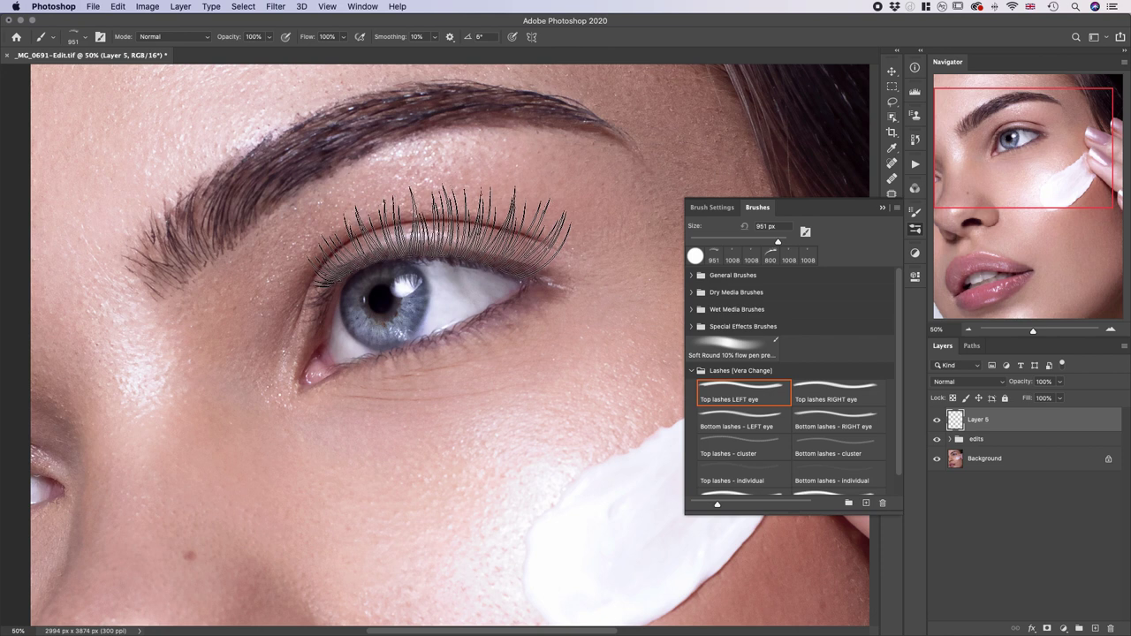
Step: Try stamping the top lashes at 951 px and 6° along the eye's upper lash line, and undo the stamp
click(446, 243)
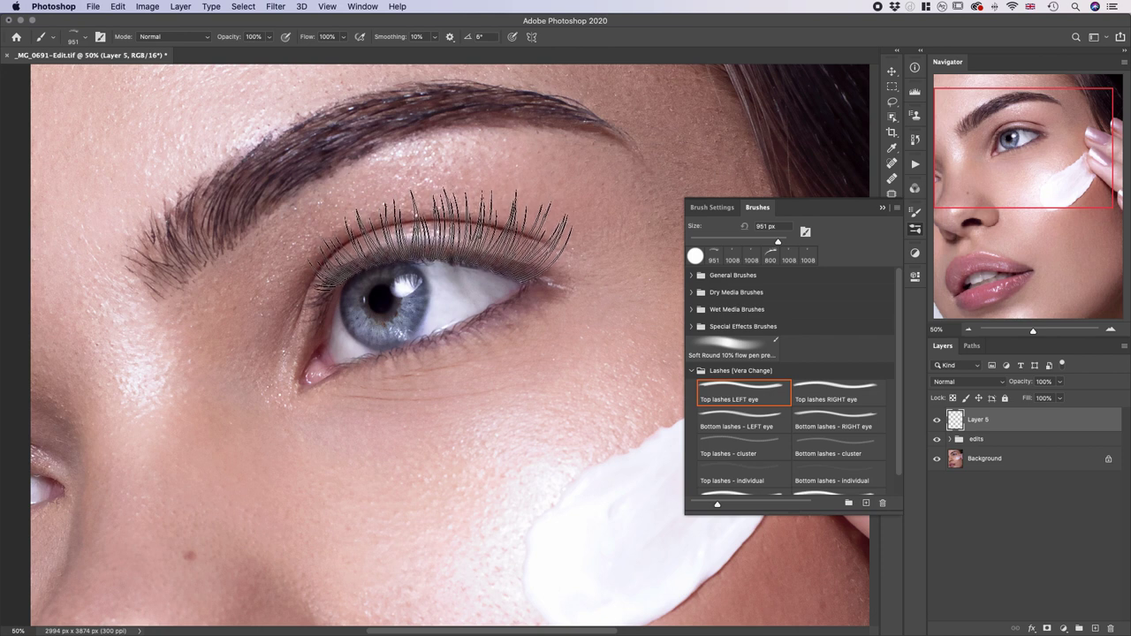
click(446, 243)
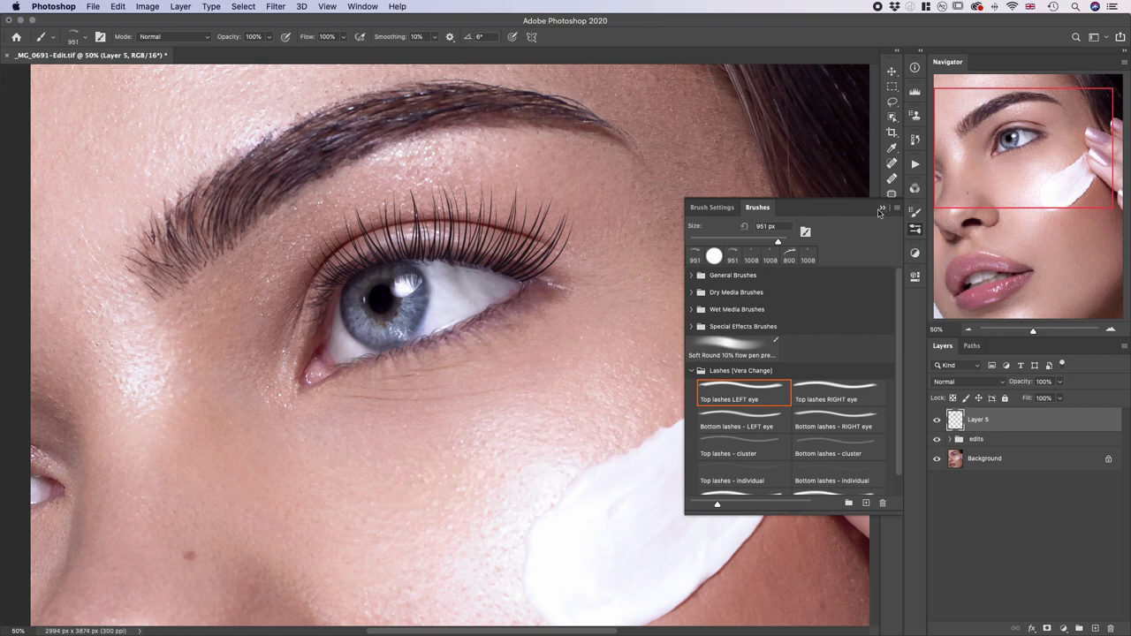
click(881, 208)
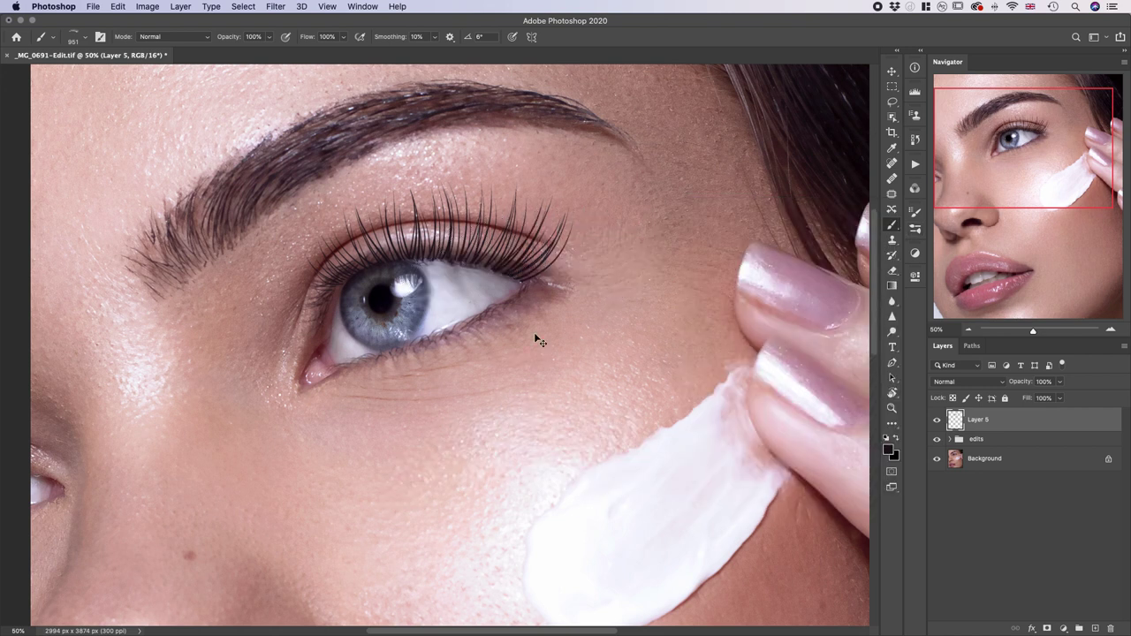
key(super+minus)
key(super+minus)
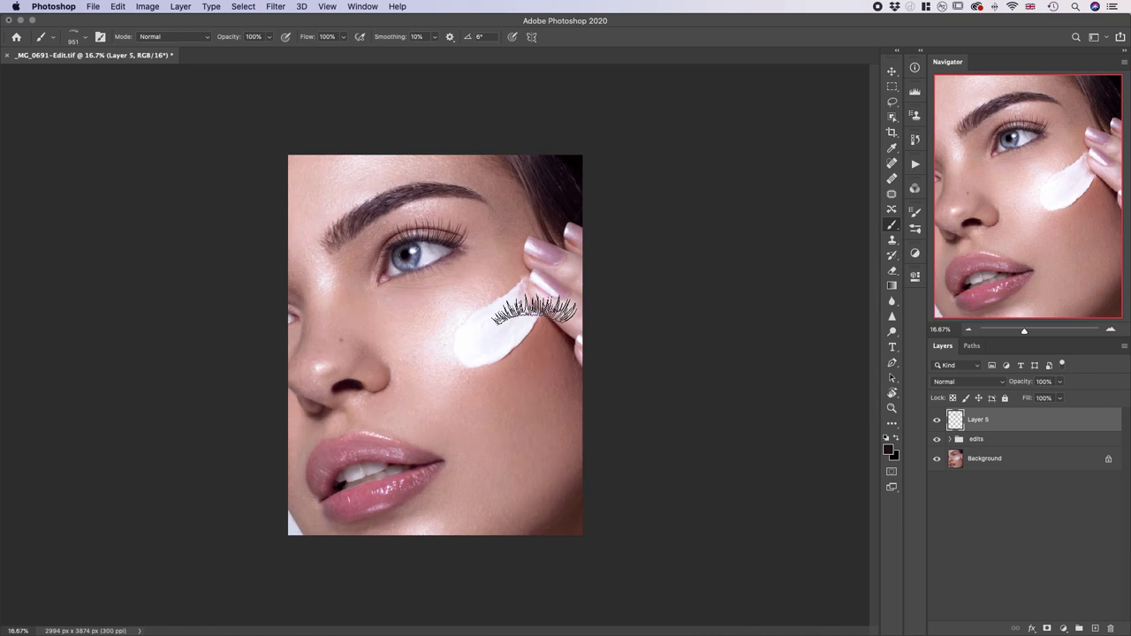
key(super+plus)
key(super+plus)
key(super+plus)
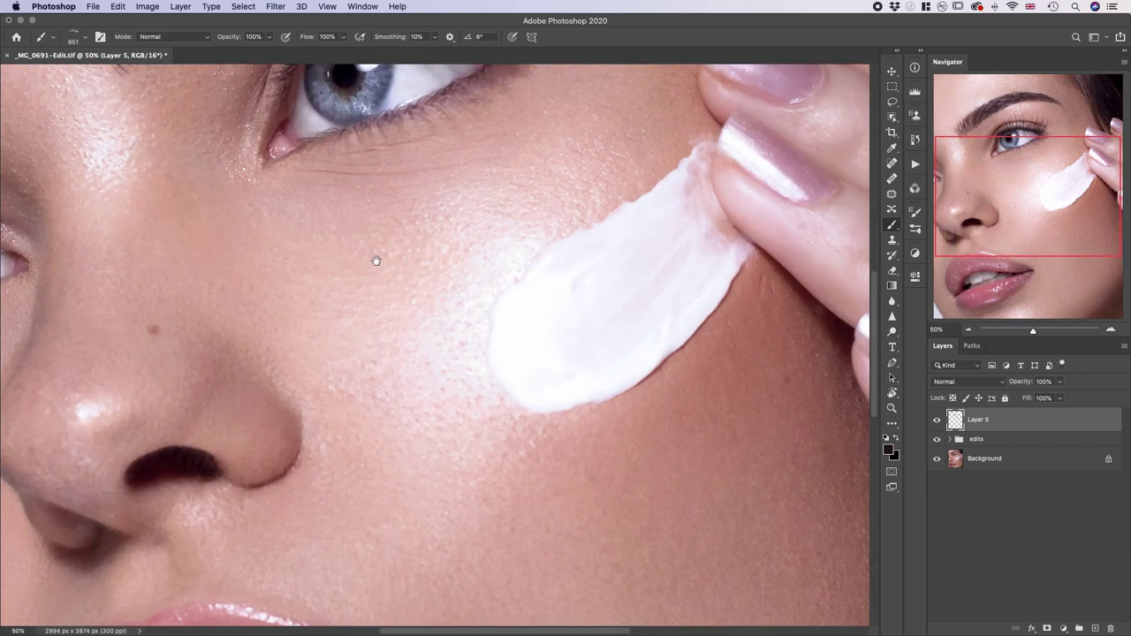
scroll(375, 260, up, 6)
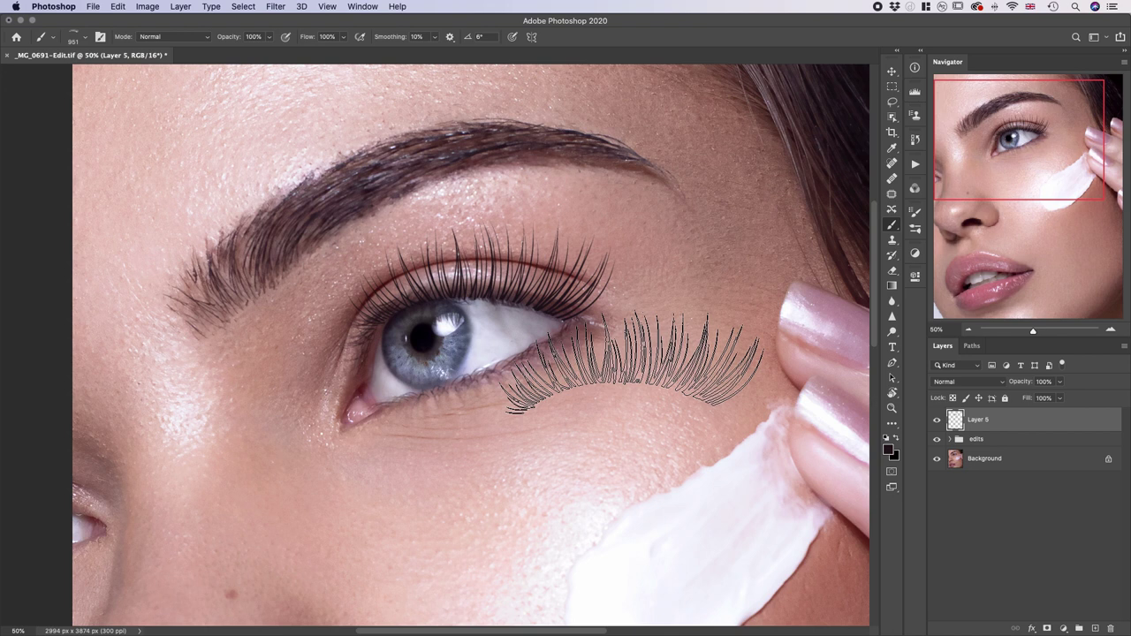
key(ctrl+z)
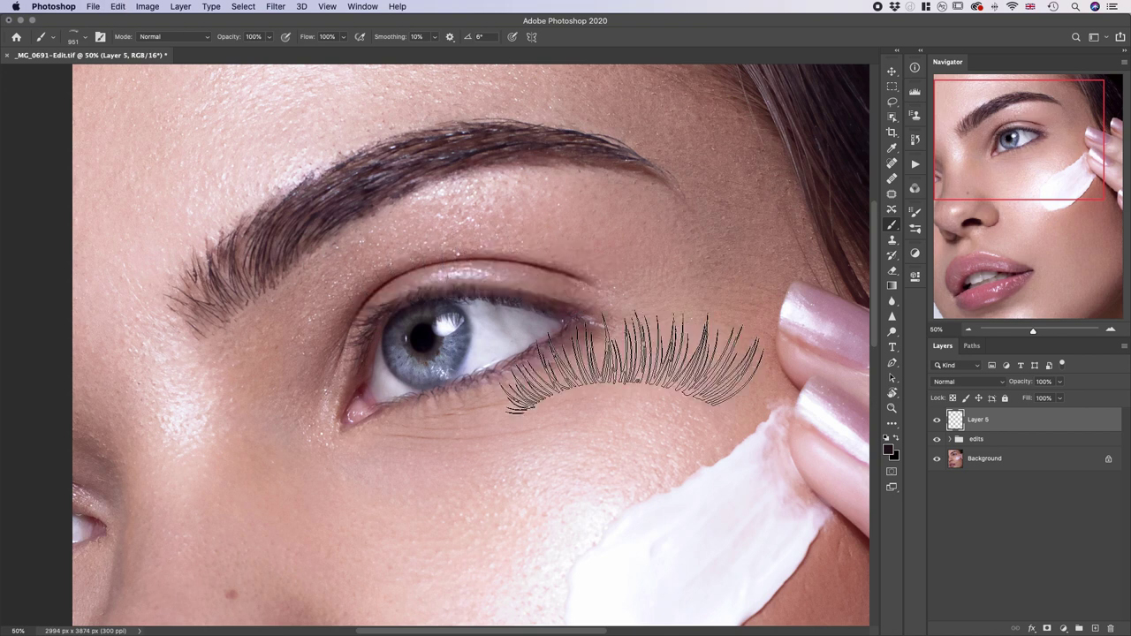
Step: Select the Eylashes natural - LEFT brush and enlarge it to 1000 px
click(915, 229)
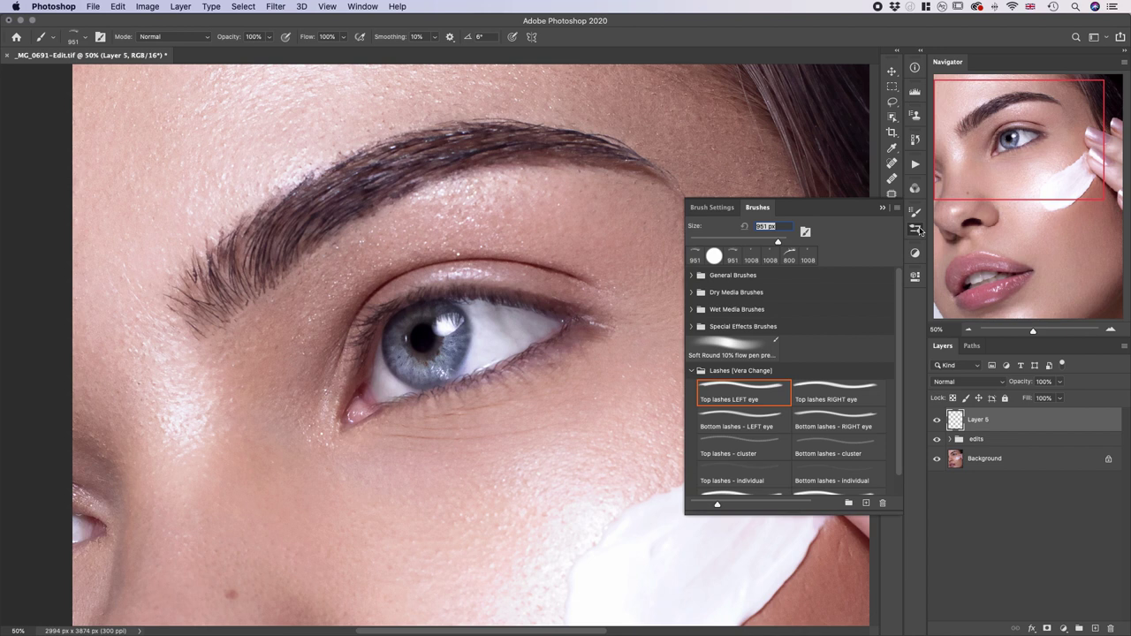
scroll(798, 418, down, 1)
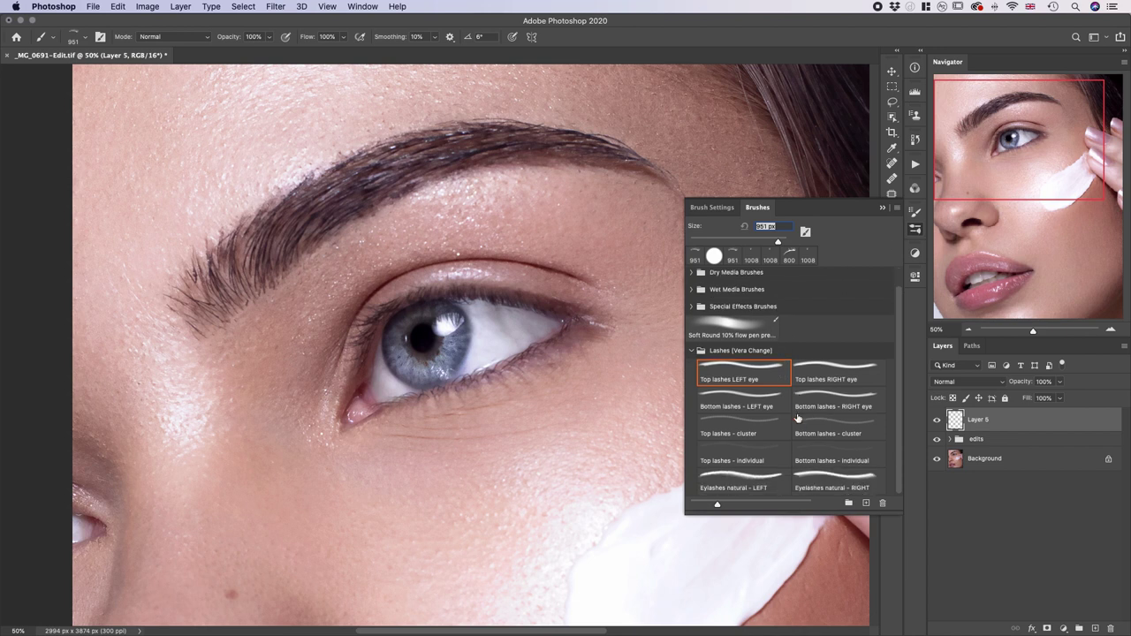
click(751, 480)
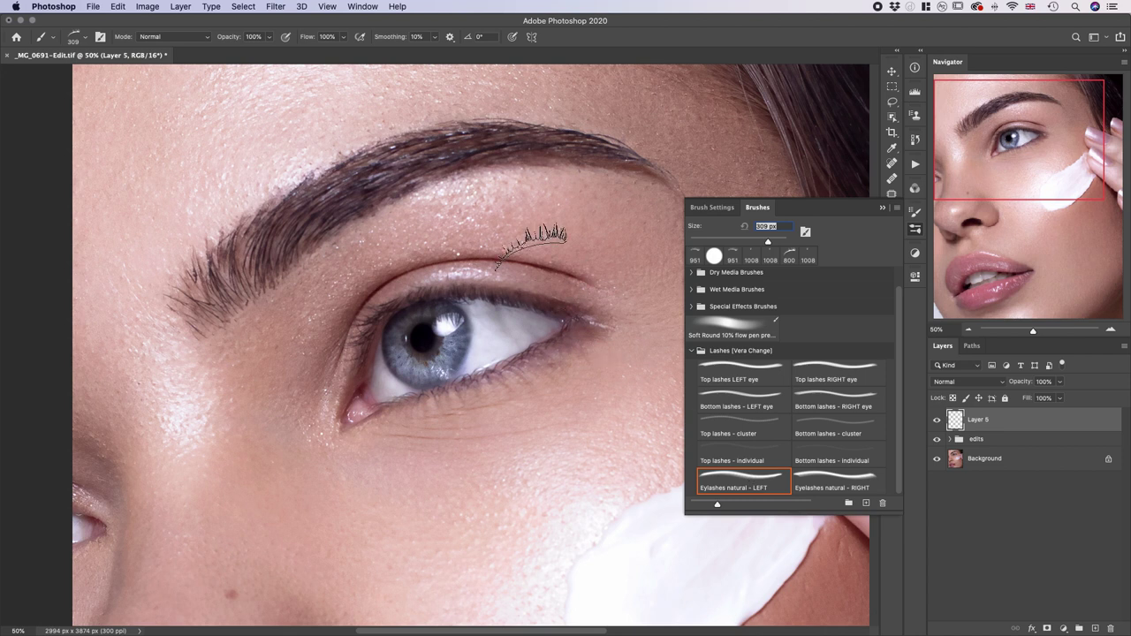
key(bracketright)
key(bracketright)
key(bracketright)
key(bracketright)
key(bracketright)
key(bracketright)
key(bracketright)
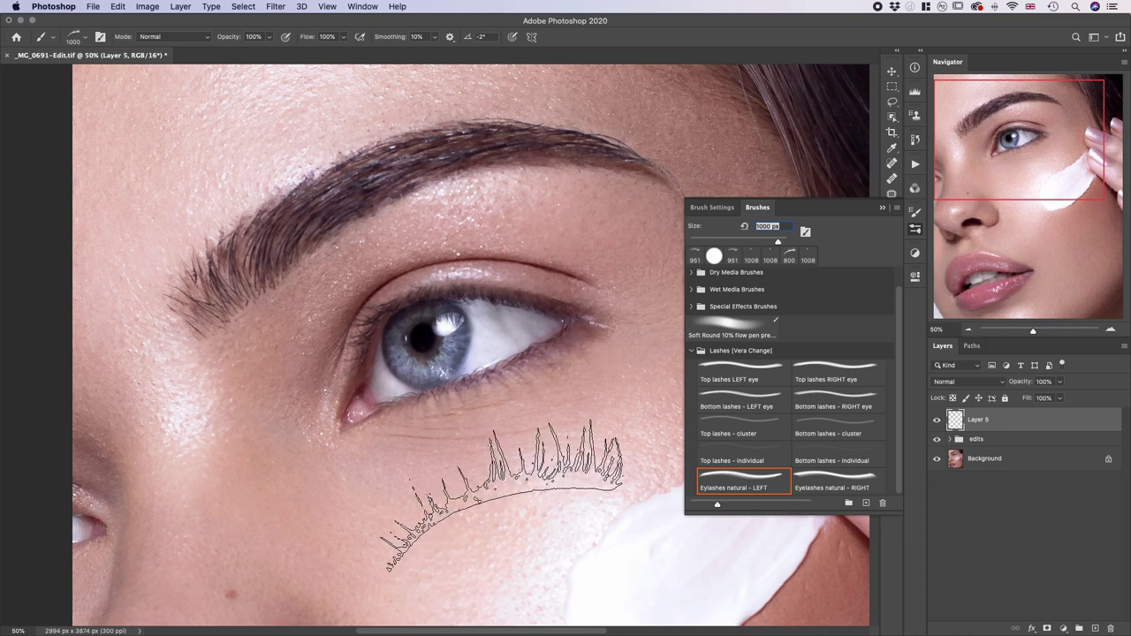
Step: Rotate the natural lashes brush tip to -18° to match the slope of the upper lash line
key(Right)
key(Right)
key(Right)
key(Right)
key(Right)
key(Right)
key(Right)
key(Right)
key(Right)
key(Right)
key(Right)
key(Right)
key(Right)
key(Right)
key(Right)
key(Right)
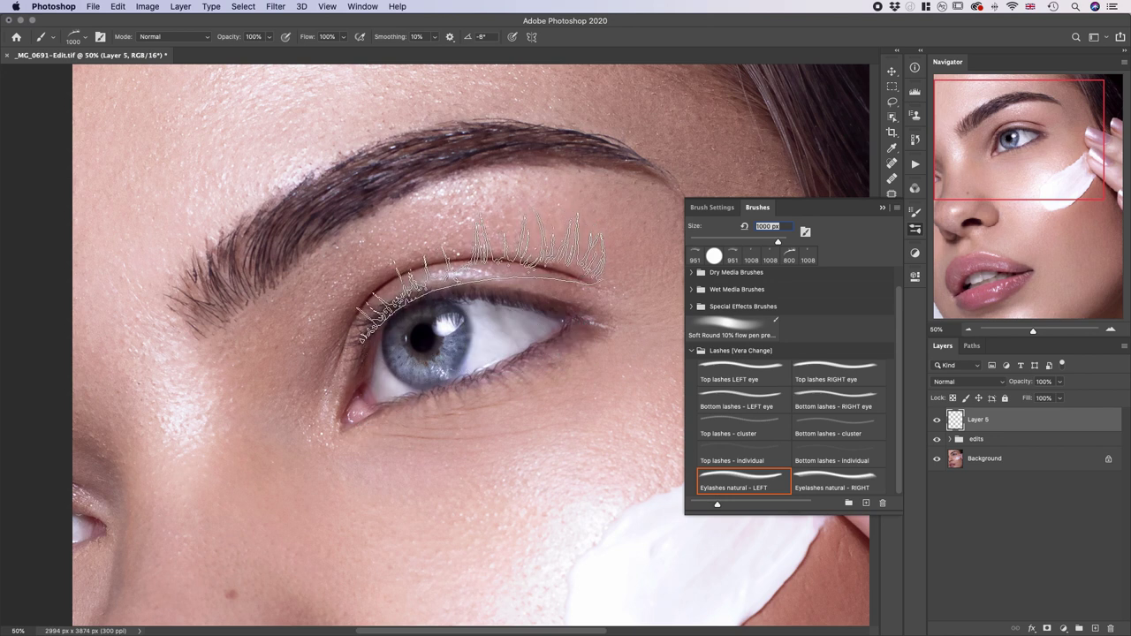
key(Right)
key(Right)
key(Right)
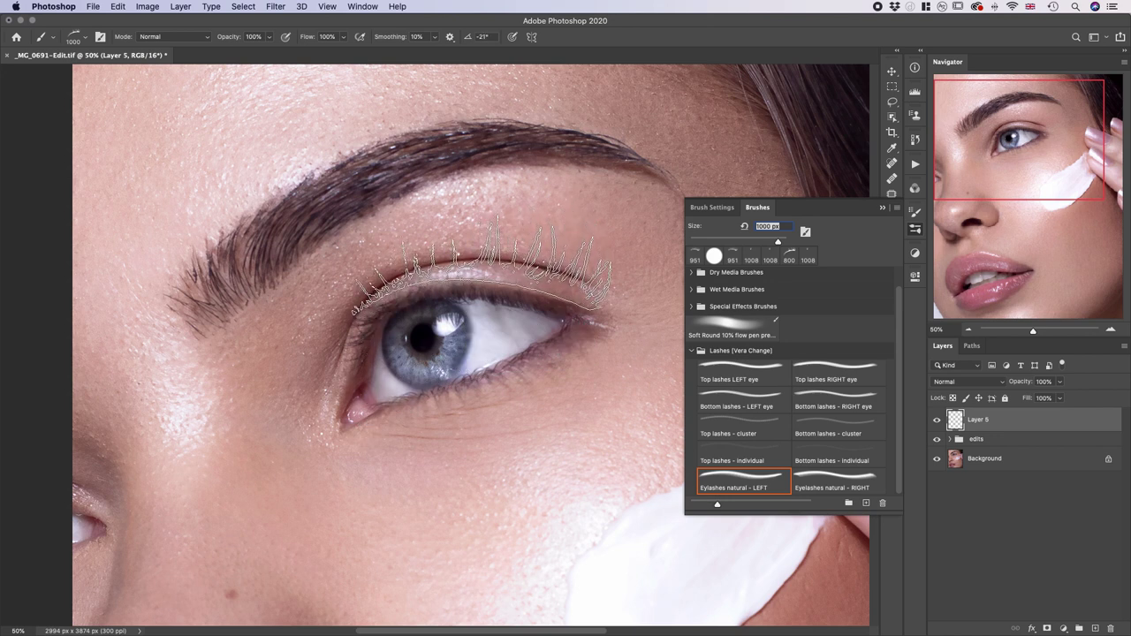
key(Left)
key(Left)
key(Left)
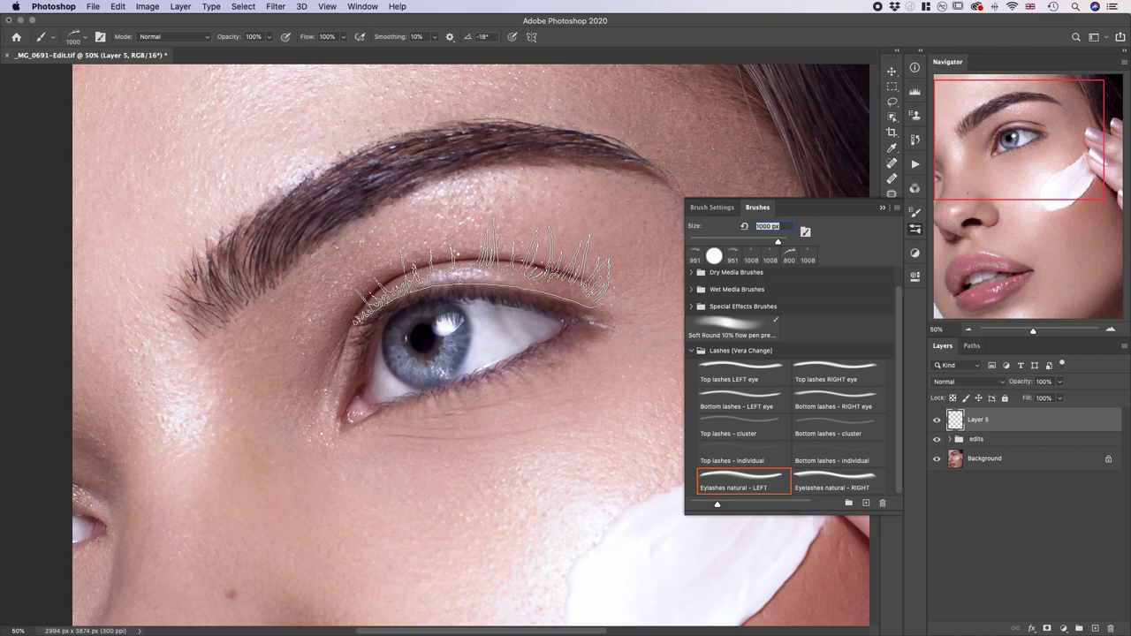
Step: Try stamping the natural lashes at 800 px along the upper lash line, check the whole face, and undo the stamp
key(bracketleft)
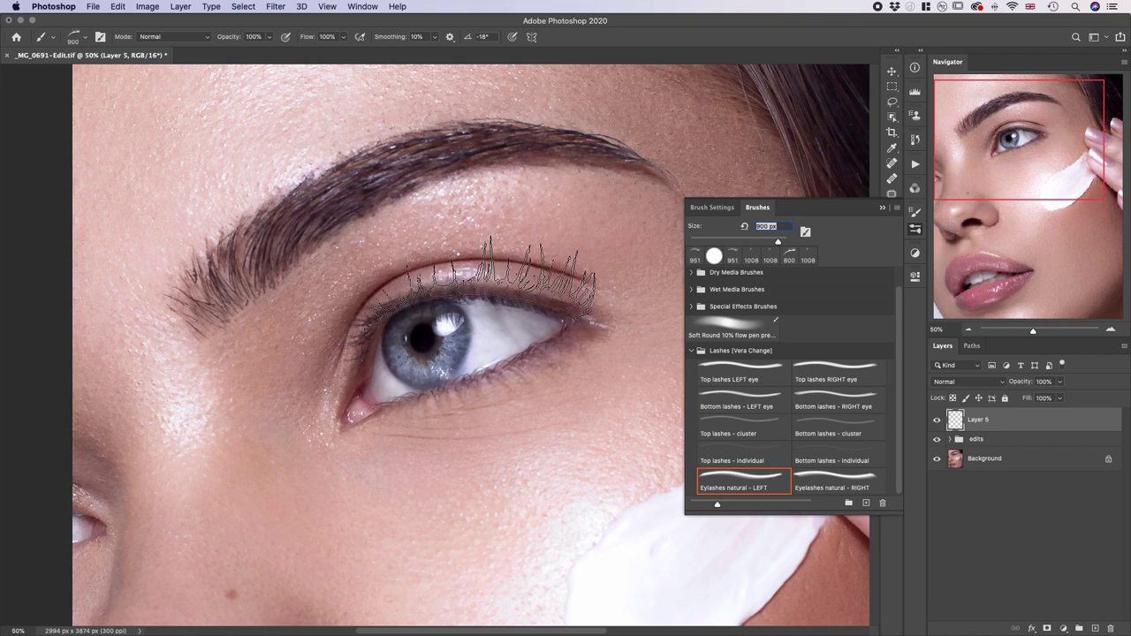
key(bracketleft)
click(488, 278)
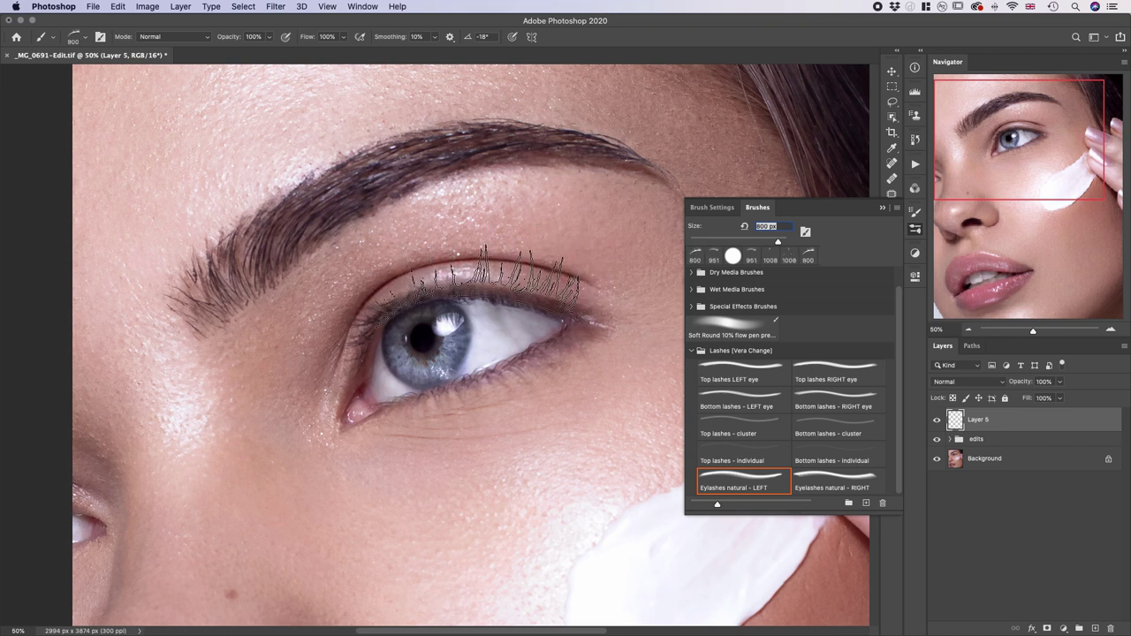
key(super+minus)
key(super+minus)
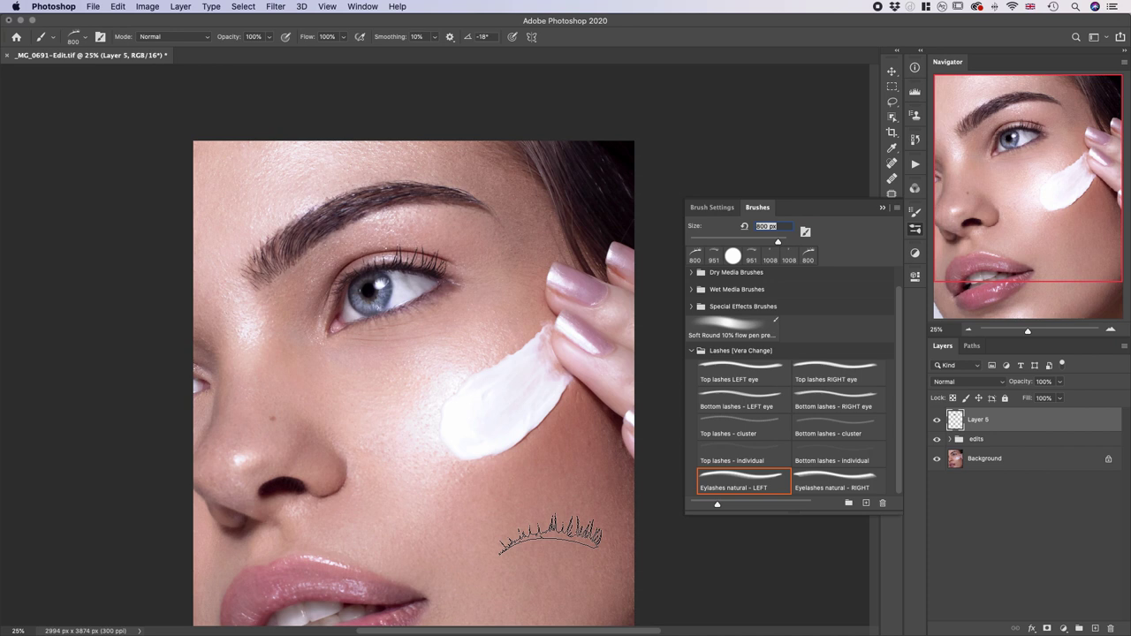
key(super+plus)
key(super+plus)
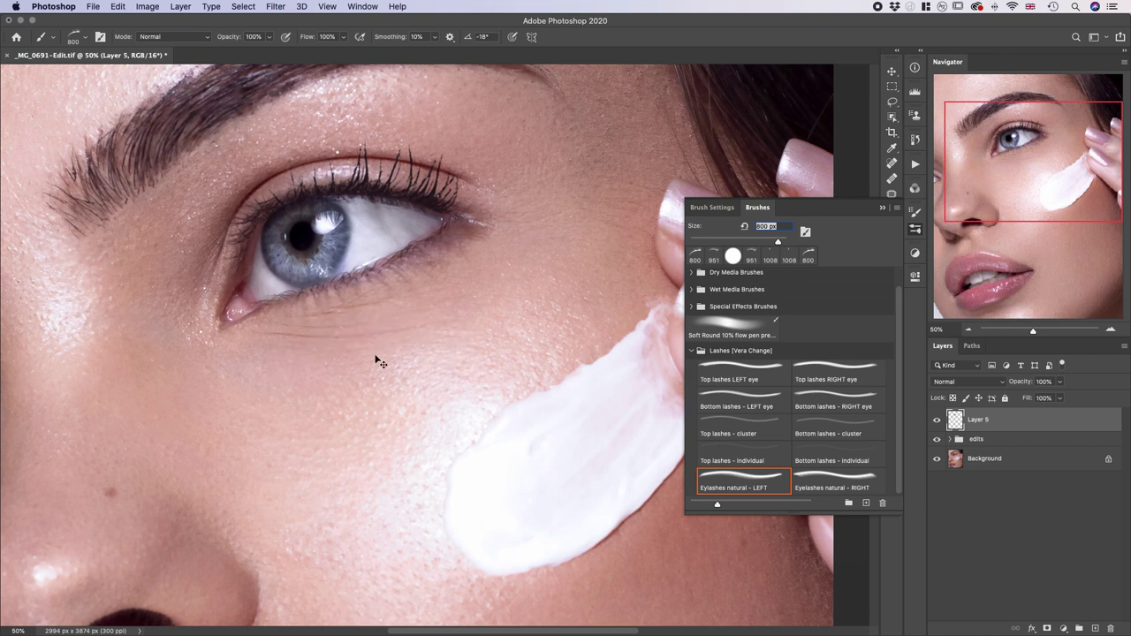
key(super+z)
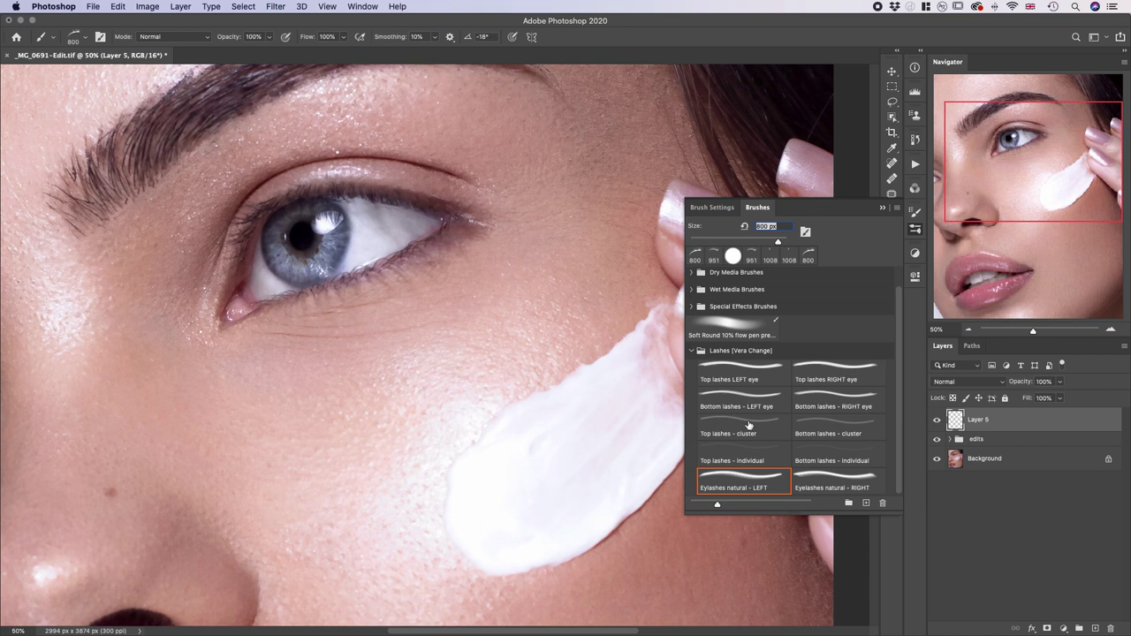
Step: Stamp the Top lashes LEFT eye brush at 951 px on the cheek and the Bottom lashes - LEFT eye brush at 1008 px beneath it
click(754, 380)
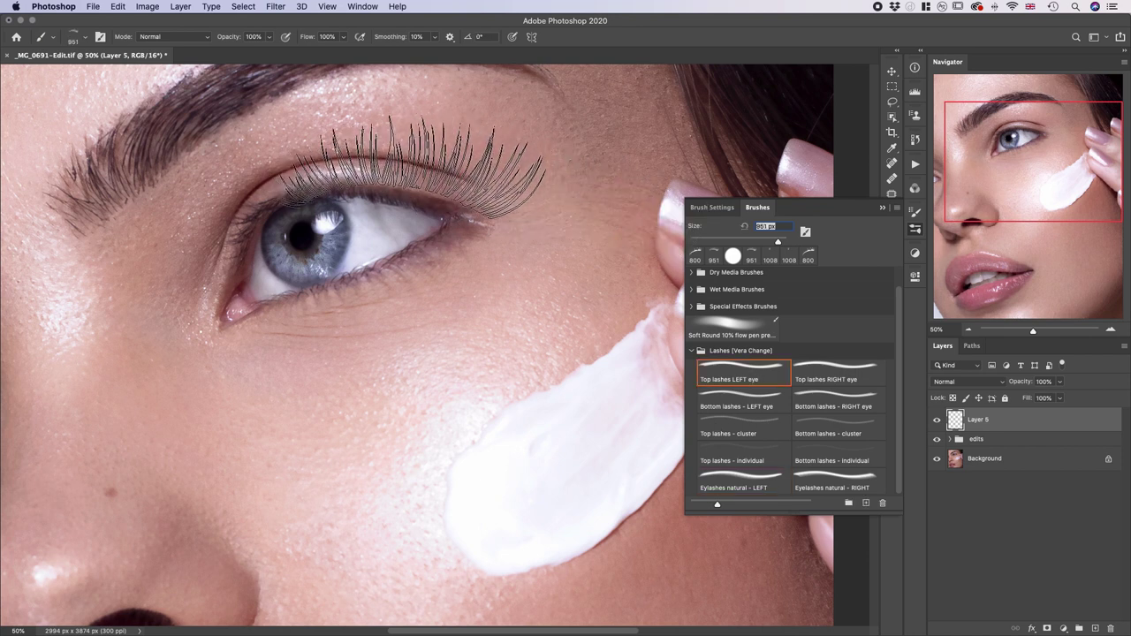
click(381, 389)
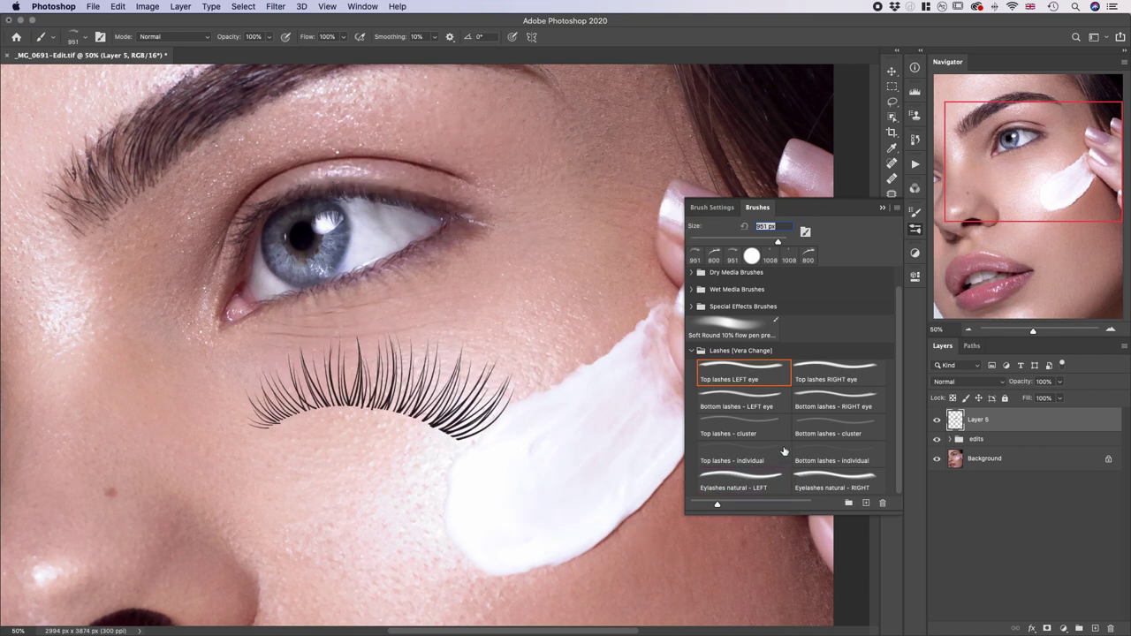
click(751, 407)
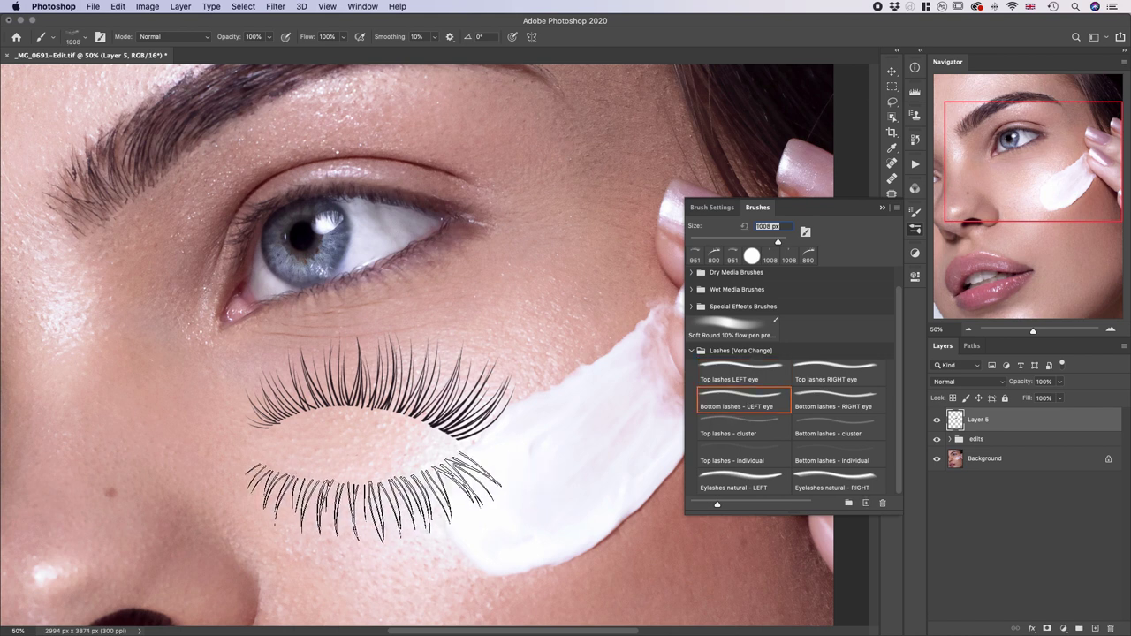
click(378, 492)
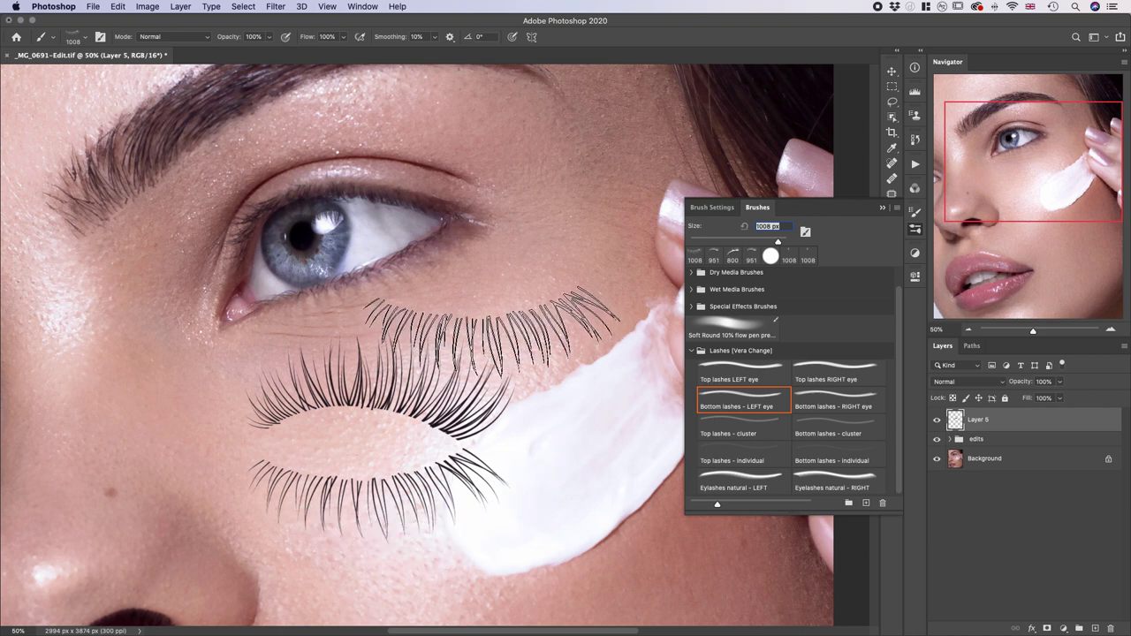
Step: Try the Bottom lashes - LEFT eye brush at 180° along the upper lash line, and undo all the test stamps
click(481, 36)
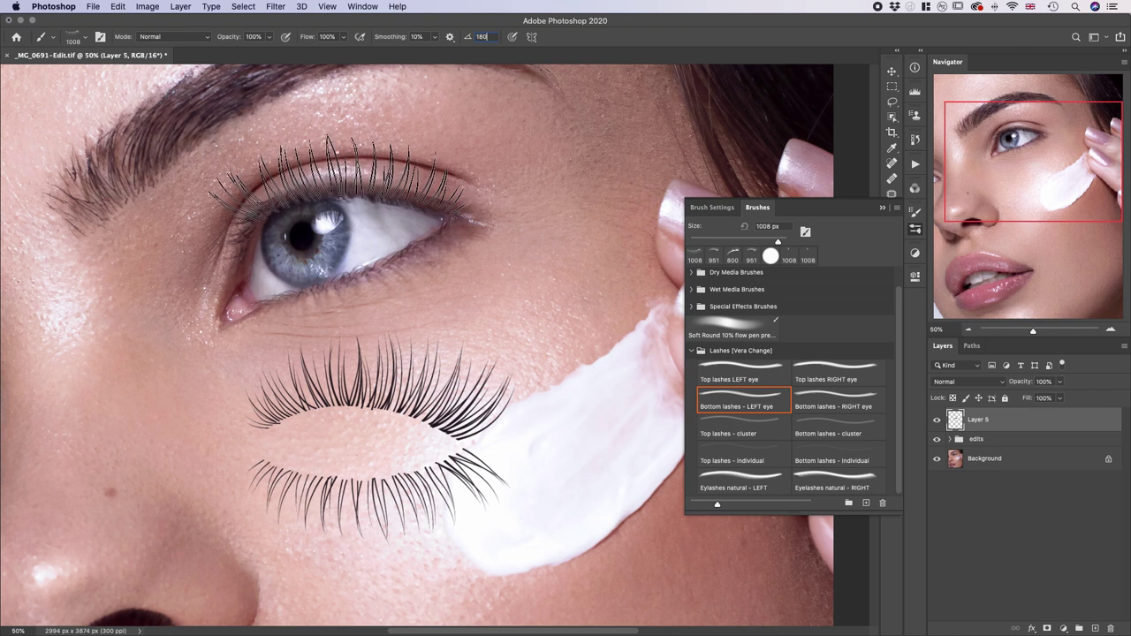
click(336, 177)
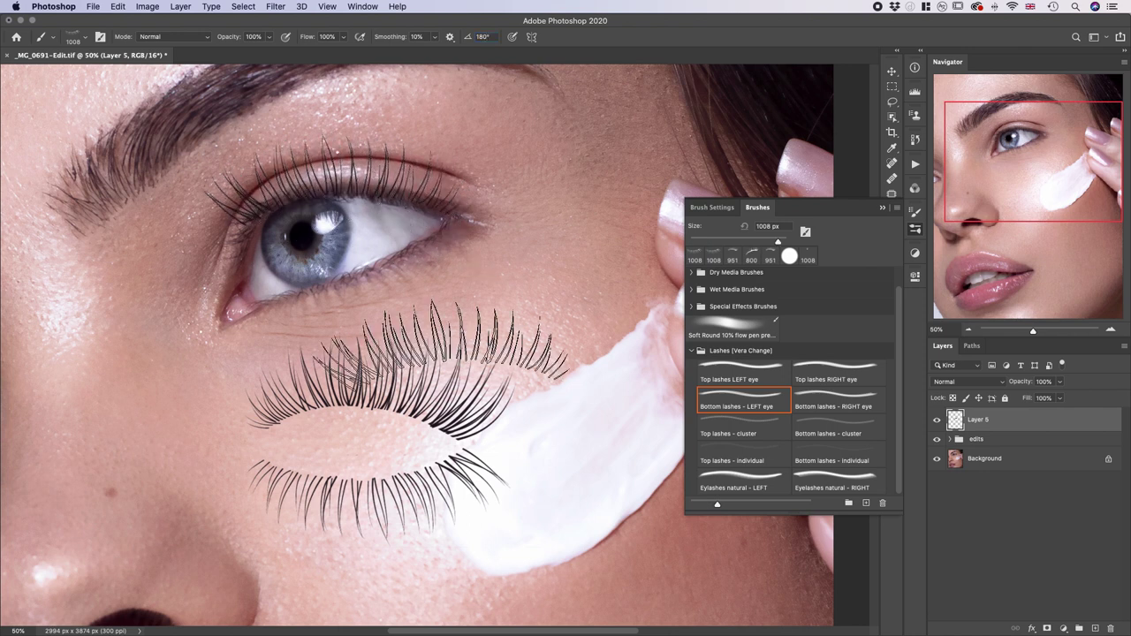
key(super+z)
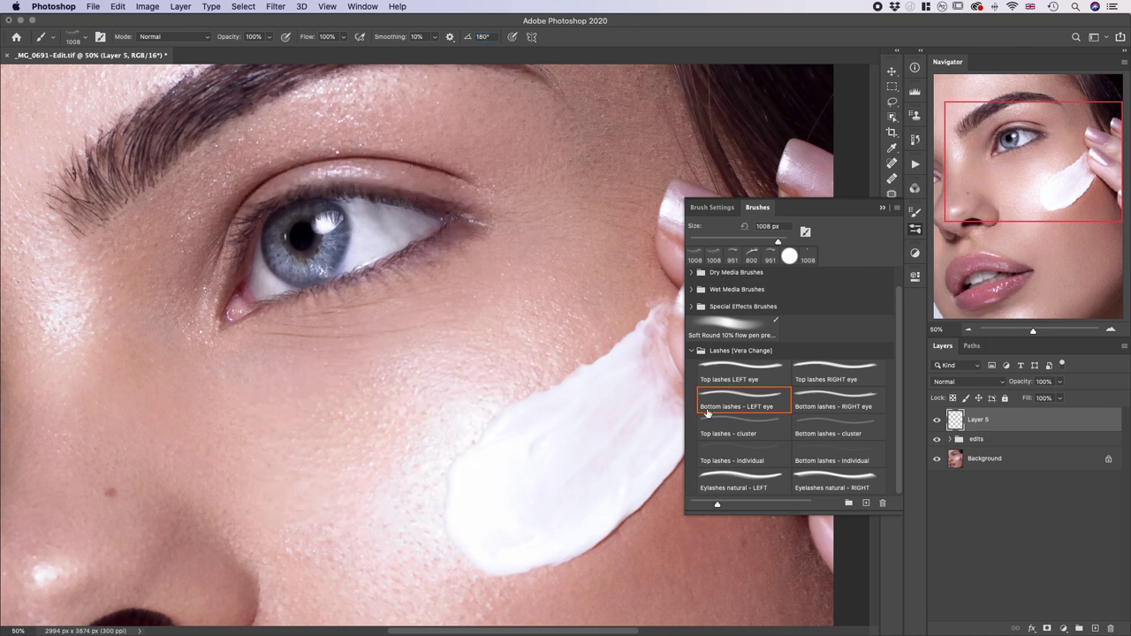
Step: Select the Top lashes - cluster brush, set it to 800 px, tilt it counterclockwise and stamp a cluster on the upper lash line above the iris
click(770, 438)
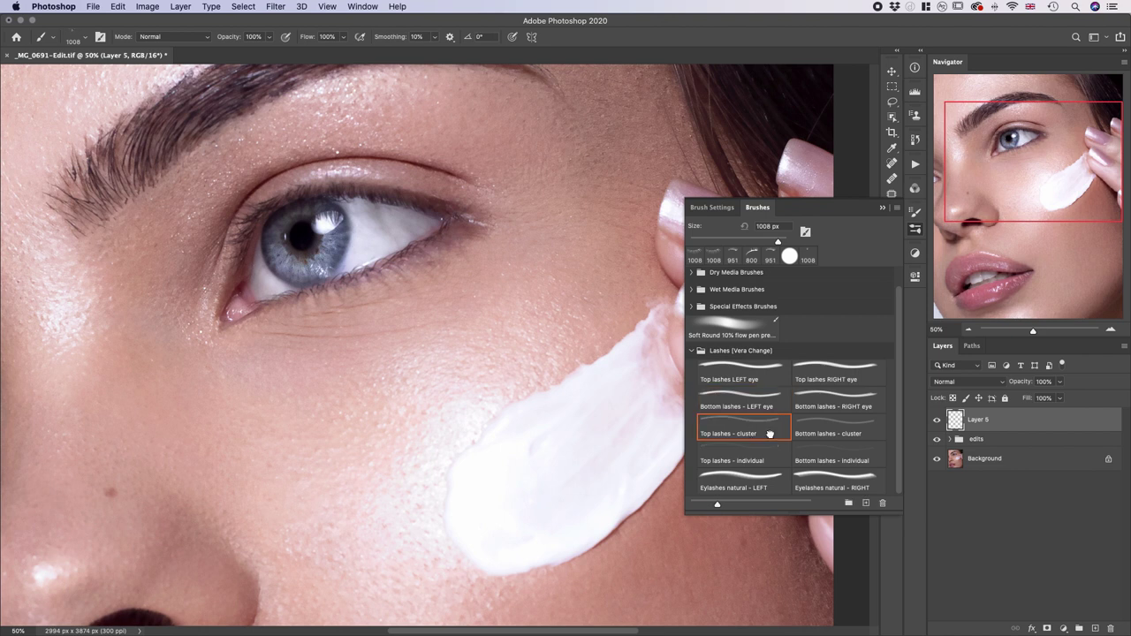
key(bracketleft)
key(bracketleft)
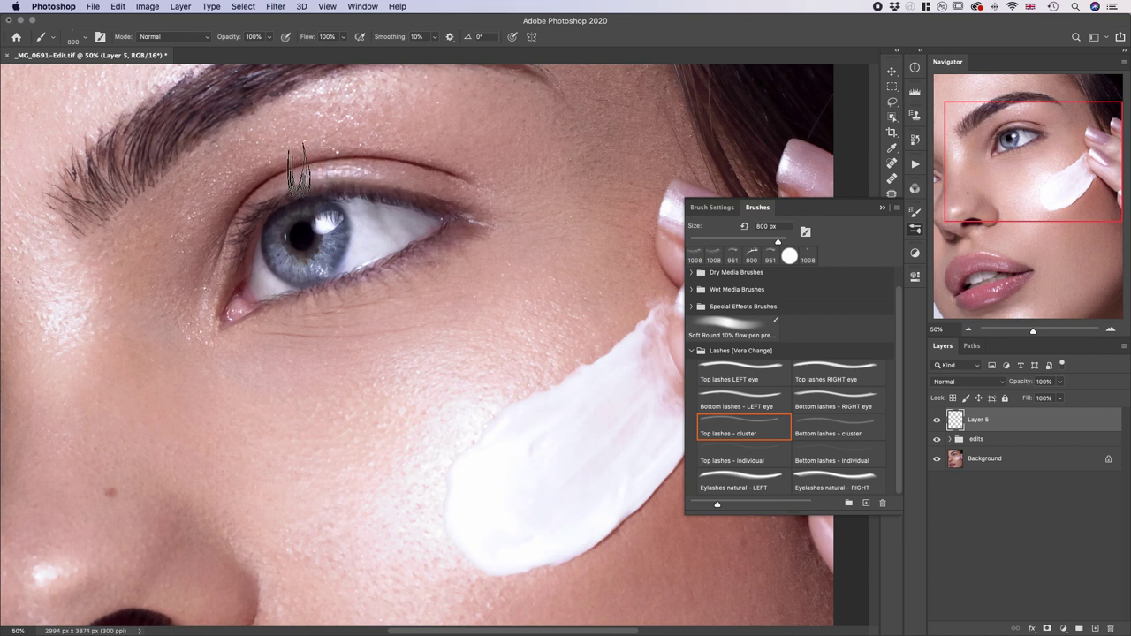
key(Left)
key(Left)
key(Left)
key(Left)
key(Left)
key(Left)
key(Left)
key(Left)
key(Left)
key(Left)
key(Left)
key(Left)
key(Left)
key(Left)
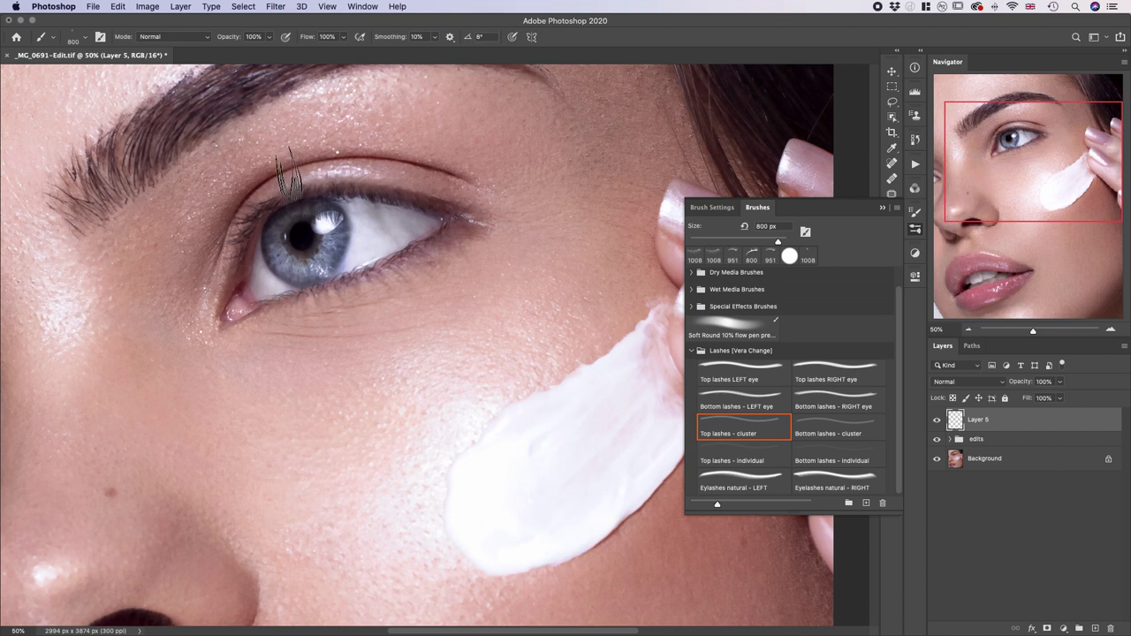
key(Left)
click(287, 174)
Step: Stamp three more lash clusters along the middle of the upper lash line, turning the tip gradually clockwise between stamps
key(Right)
key(Right)
key(Right)
key(Right)
key(Right)
key(Right)
key(Right)
key(Right)
key(Right)
key(Right)
key(Right)
click(316, 168)
key(Right)
key(Right)
key(Right)
key(Right)
key(Right)
key(Right)
key(Right)
key(Right)
click(339, 165)
key(Right)
key(Right)
key(Right)
key(Right)
key(Right)
click(367, 167)
Step: Stamp three further lash clusters toward the eye's outer corner, continuing to turn the tip clockwise to -28°
key(Right)
key(Right)
key(Right)
key(Right)
click(382, 172)
key(Right)
key(Right)
key(Right)
key(Right)
key(Right)
key(Right)
key(Right)
key(Right)
click(405, 176)
key(Right)
key(Right)
key(Right)
key(Right)
key(Right)
click(433, 186)
key(Right)
key(Right)
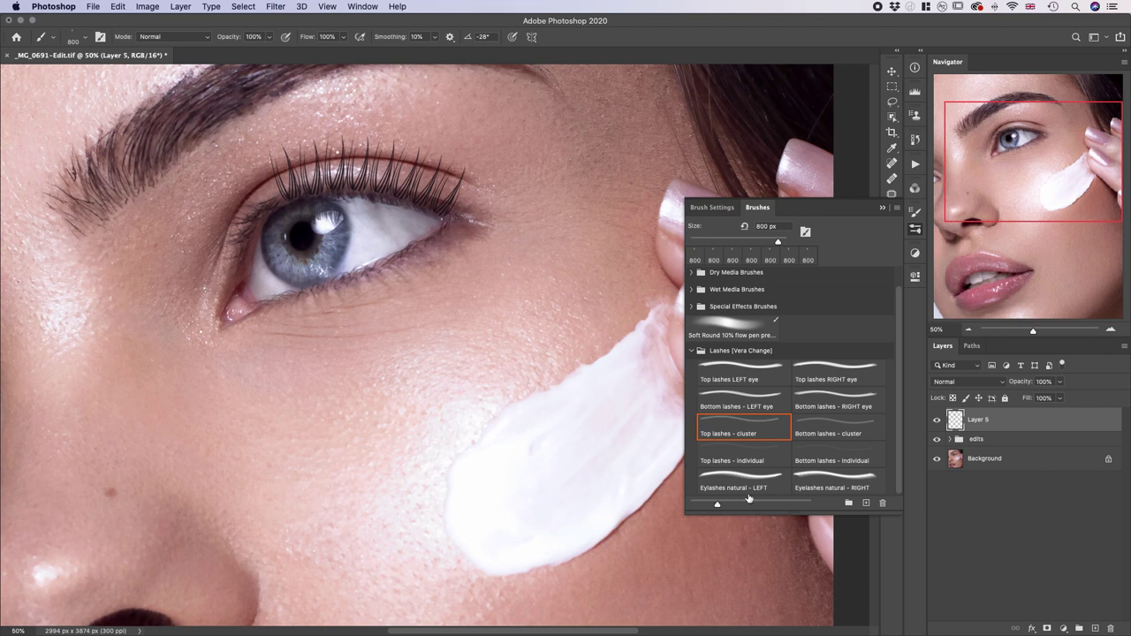
Step: Select the Top lashes - Individual brush, reduce it to 600 px and stamp single lashes between the outer upper clusters
click(737, 461)
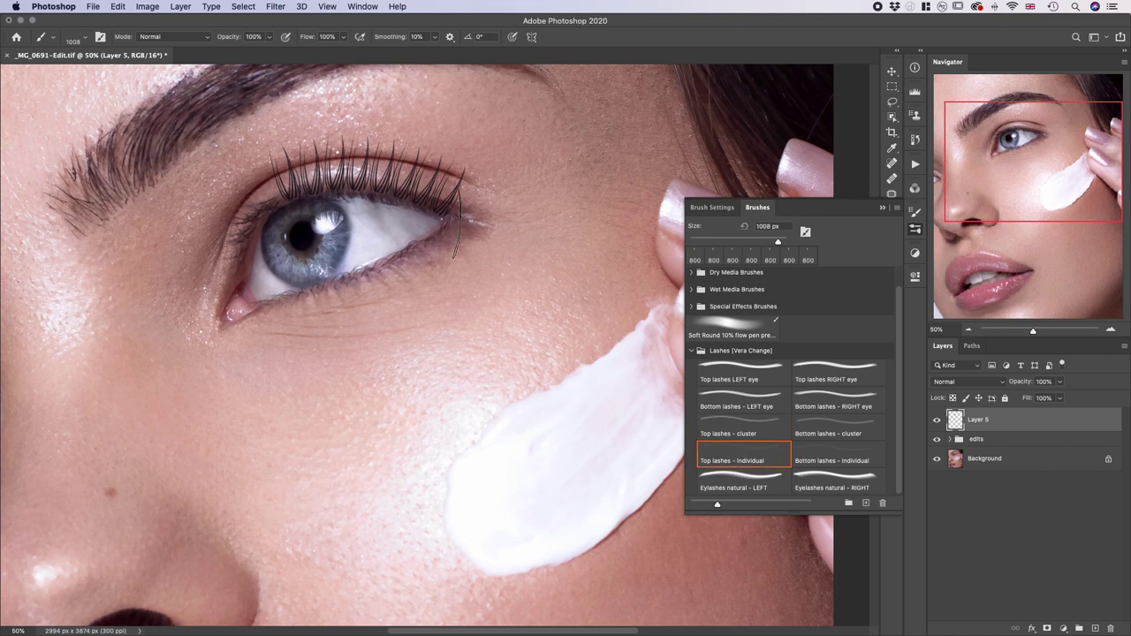
key(bracketleft)
key(bracketleft)
key(bracketleft)
key(bracketleft)
key(bracketleft)
key(bracketleft)
key(bracketright)
key(bracketright)
click(402, 171)
key(Left)
click(421, 183)
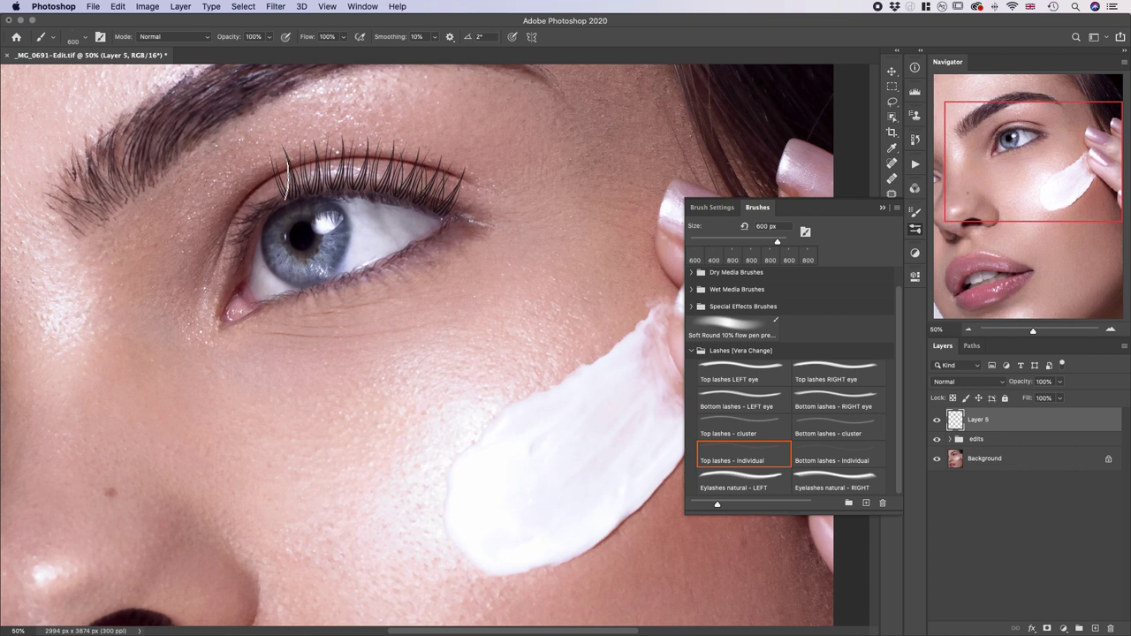
Step: Rotate the individual lash brush to 27° and stamp a single lash at the inner end of the upper lashes
key(Right)
key(Right)
key(Right)
key(Right)
key(Right)
key(Right)
key(Right)
key(Right)
key(Right)
key(Right)
key(Right)
key(Right)
key(Right)
key(Right)
key(Right)
key(Right)
key(Right)
key(Right)
key(Right)
key(Right)
key(Right)
key(Right)
key(Right)
key(Right)
key(Right)
click(271, 186)
Step: Paint a row of single lashes on the cheek, and add overlapping Top lashes - cluster stamps at 1008 px beneath the eye
mouse_move(453, 353)
mouse_down()
mouse_move(540, 301)
mouse_move(588, 293)
mouse_up()
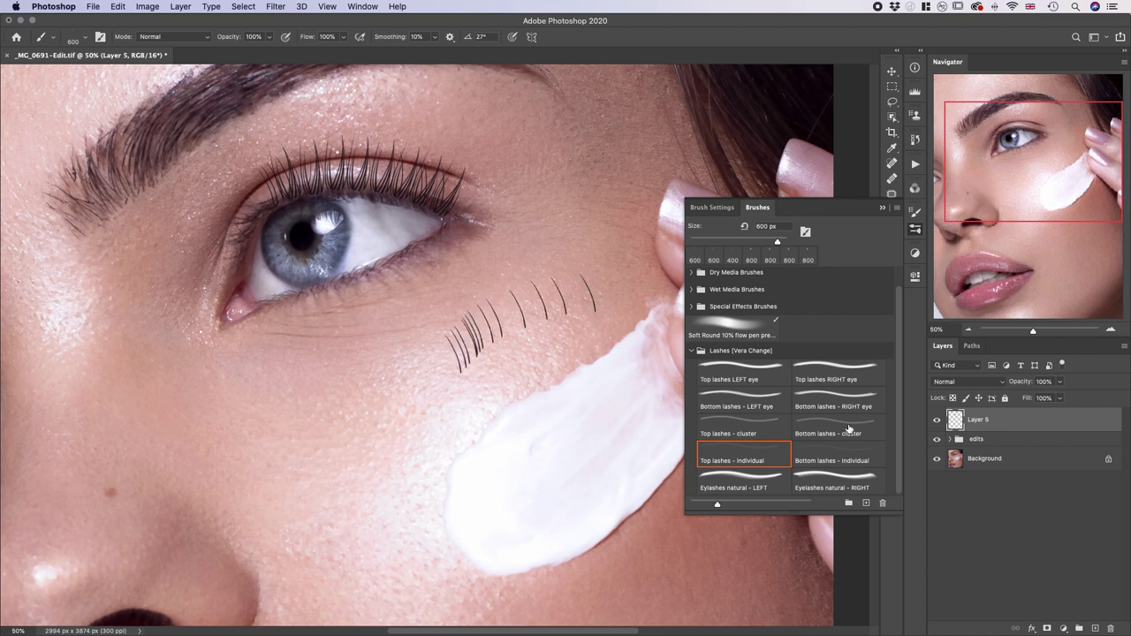
click(742, 422)
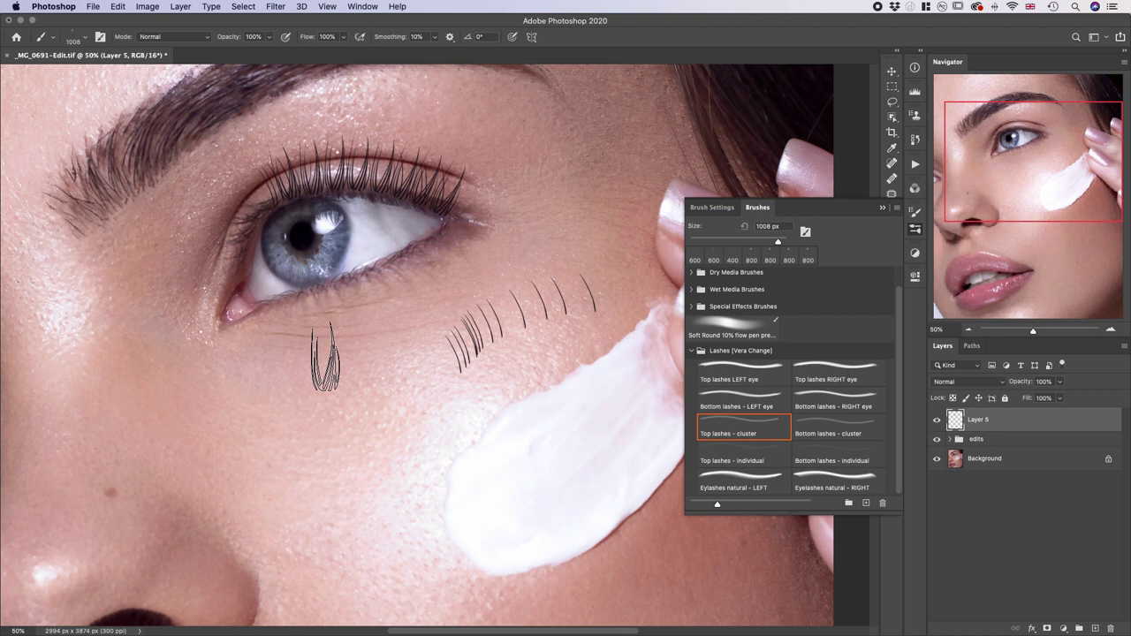
click(373, 371)
mouse_move(422, 378)
mouse_down()
mouse_move(467, 387)
mouse_move(441, 398)
mouse_move(327, 392)
mouse_up()
Step: Select the Bottom lashes - LEFT eye brush and stamp overlapping bottom lashes at 1008 px on the cheek below the clusters
click(735, 411)
drag(351, 496, 357, 496)
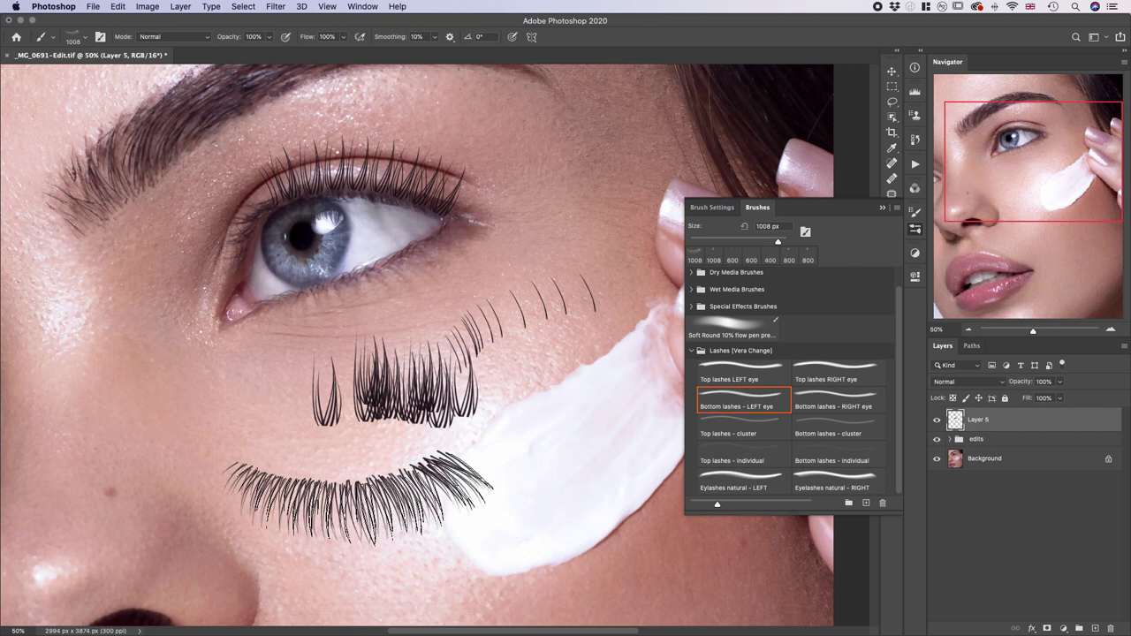
click(357, 496)
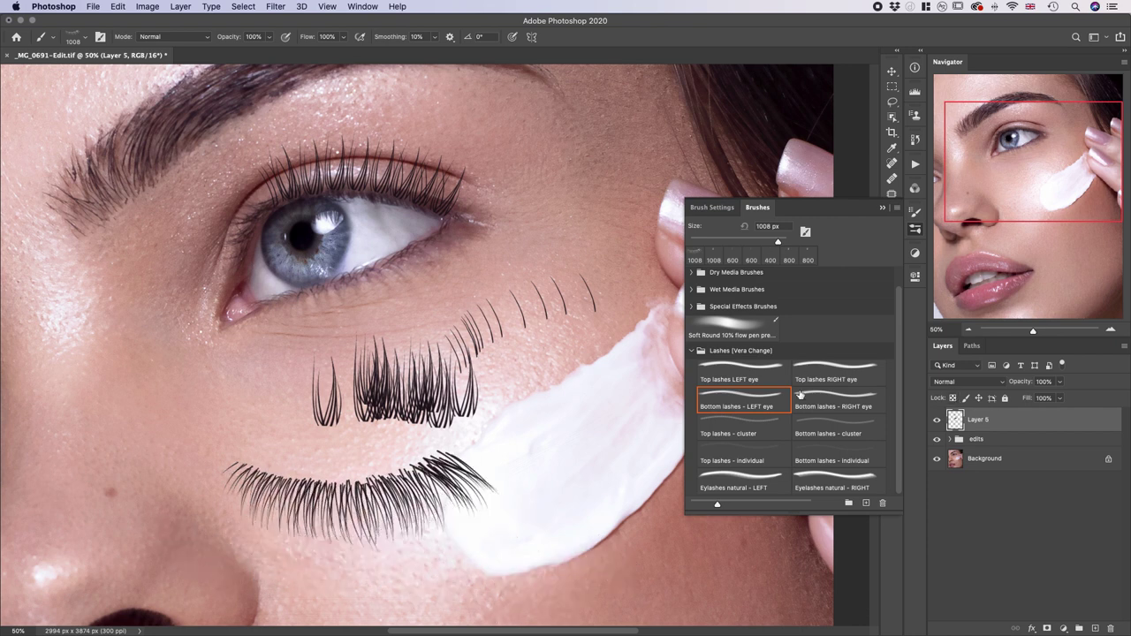
Step: Select the Eyelashes natural - LEFT brush, delete the layer holding the trial lashes and add a new empty layer
click(752, 487)
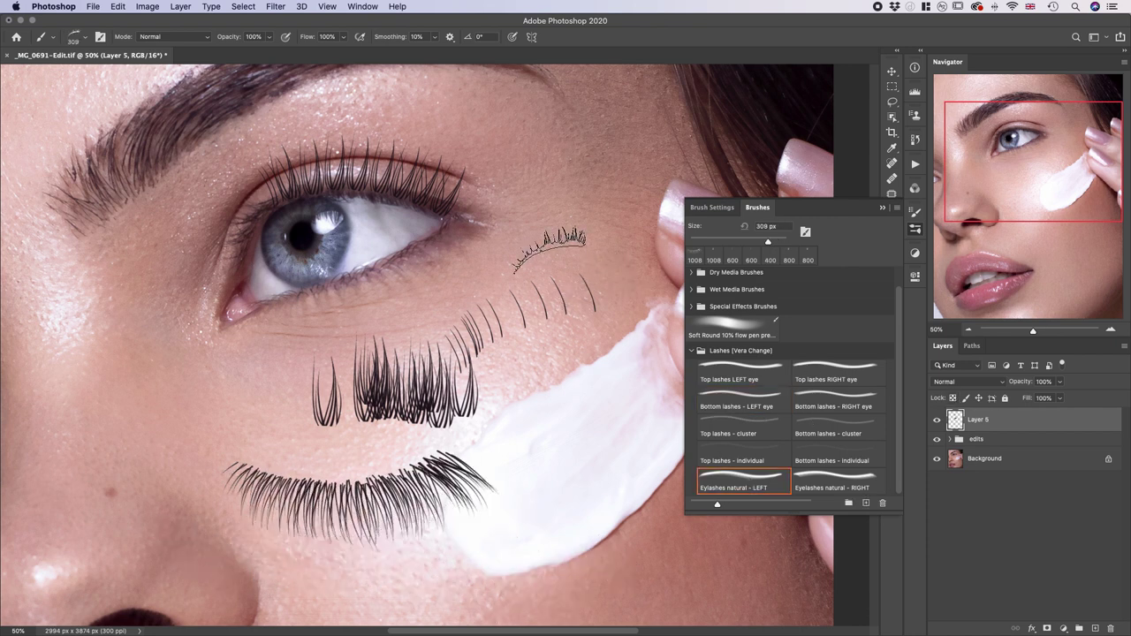
drag(1110, 421, 1111, 627)
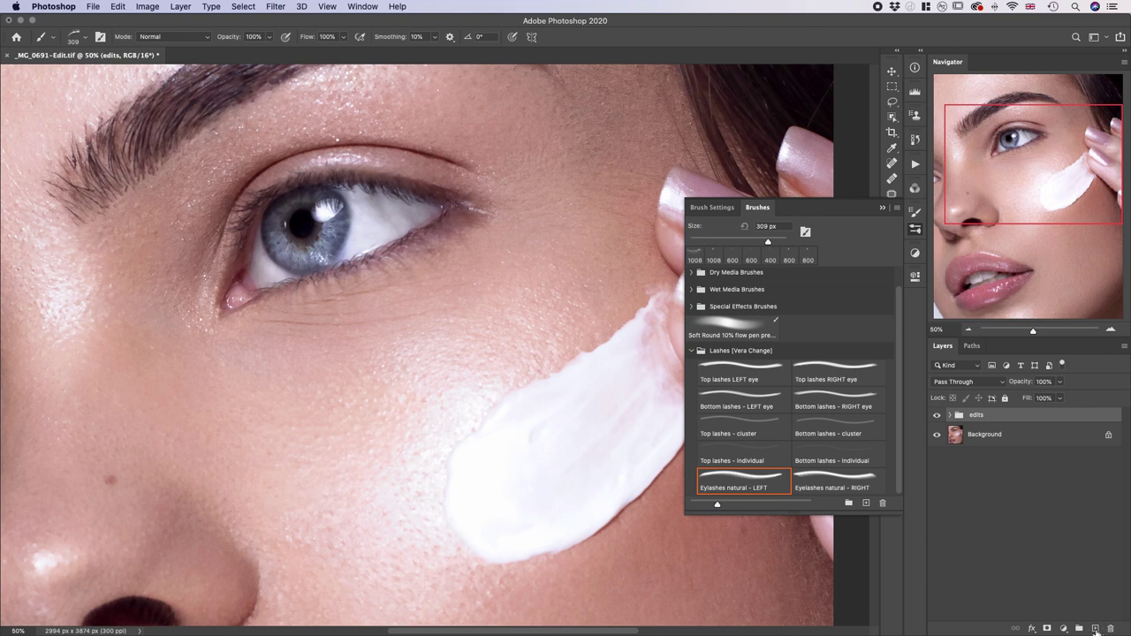
click(1096, 628)
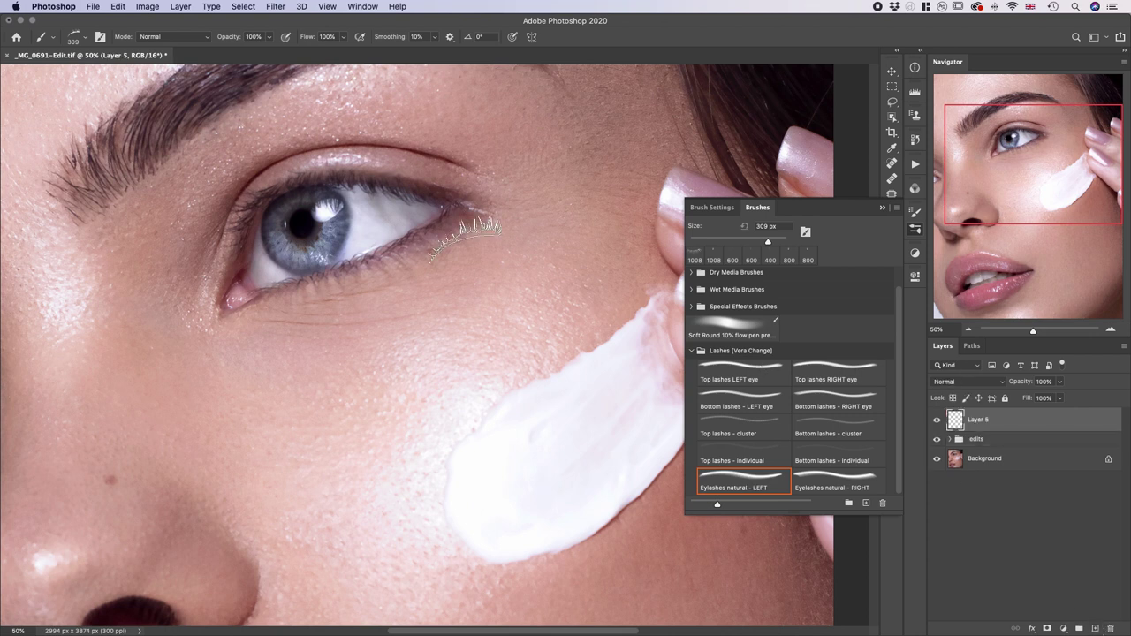
Step: Enlarge the natural lash brush to 700 px, rotate it to -22° and stamp it along the upper lash line
key(bracketright)
key(bracketright)
key(bracketright)
key(bracketright)
key(Right)
key(Right)
key(Right)
key(Right)
key(Right)
key(Right)
key(Right)
key(Right)
key(Right)
key(Right)
key(Right)
key(Right)
key(Right)
key(Right)
key(Right)
key(Right)
key(Right)
key(Right)
key(Right)
key(Right)
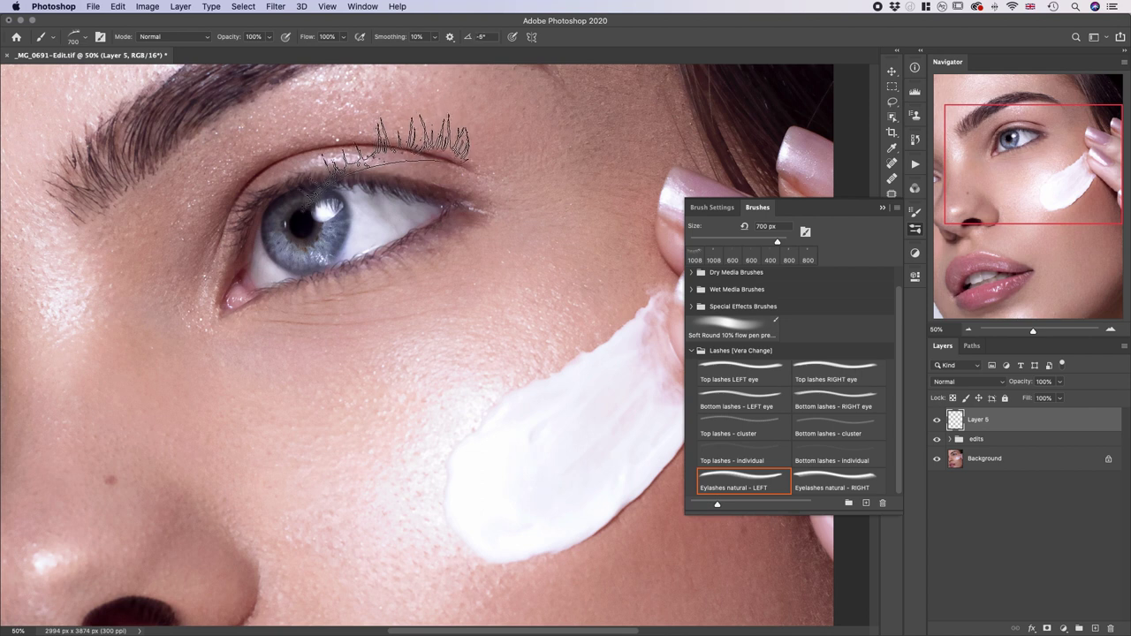
key(Right)
key(Right)
key(Right)
key(Right)
key(Right)
key(Right)
key(Right)
key(Right)
key(Right)
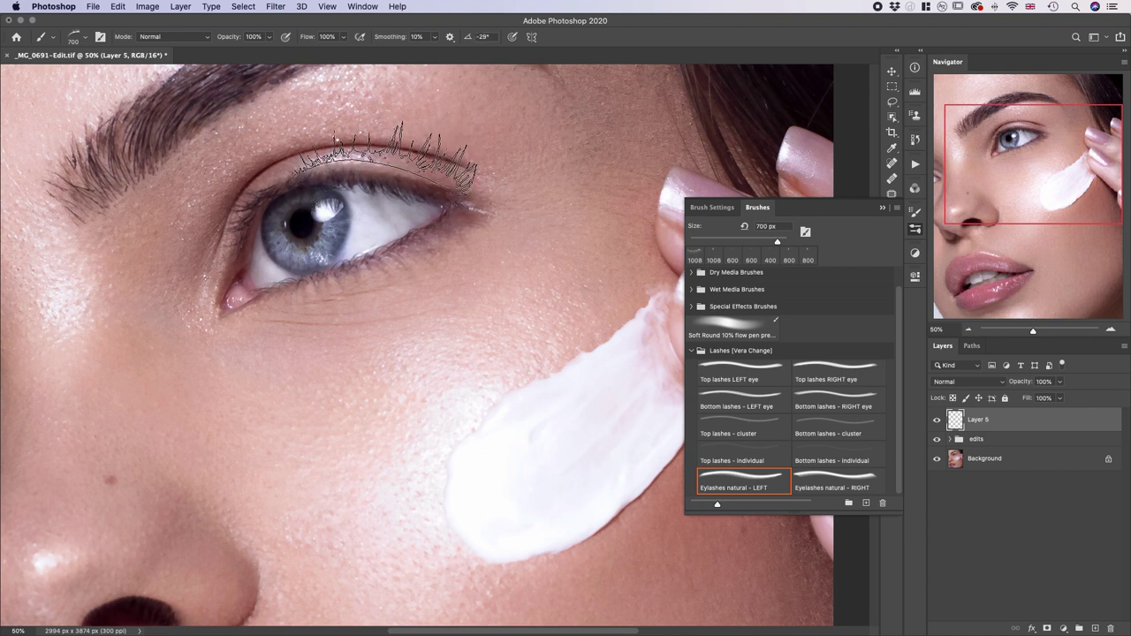
key(Left)
key(Left)
key(Left)
key(Left)
key(Left)
key(Left)
key(Left)
key(Left)
key(Left)
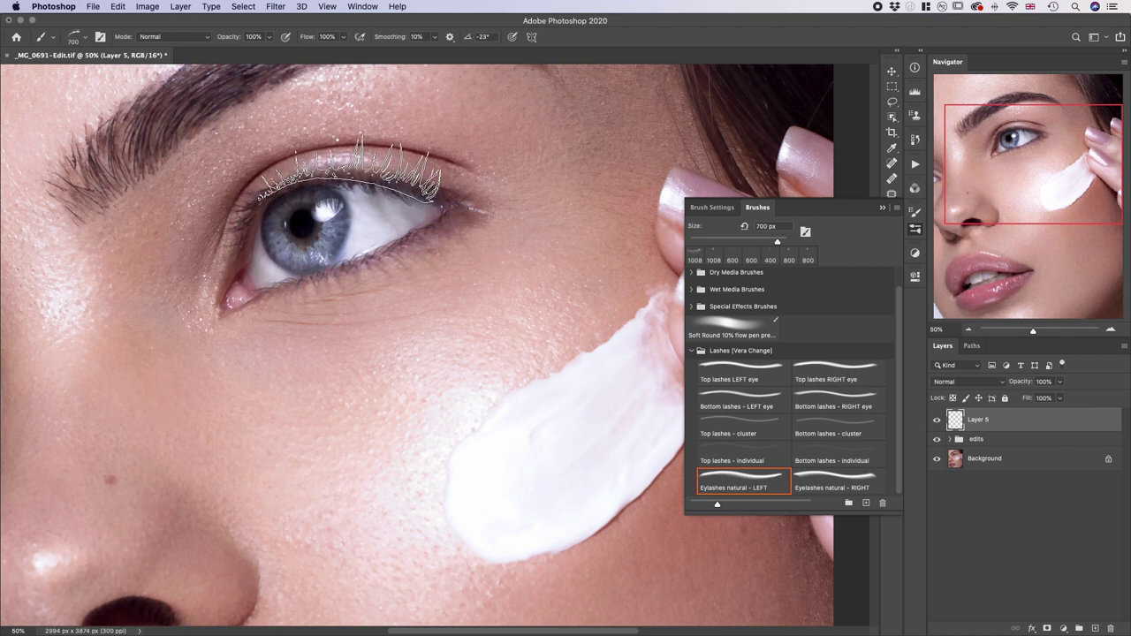
key(Left)
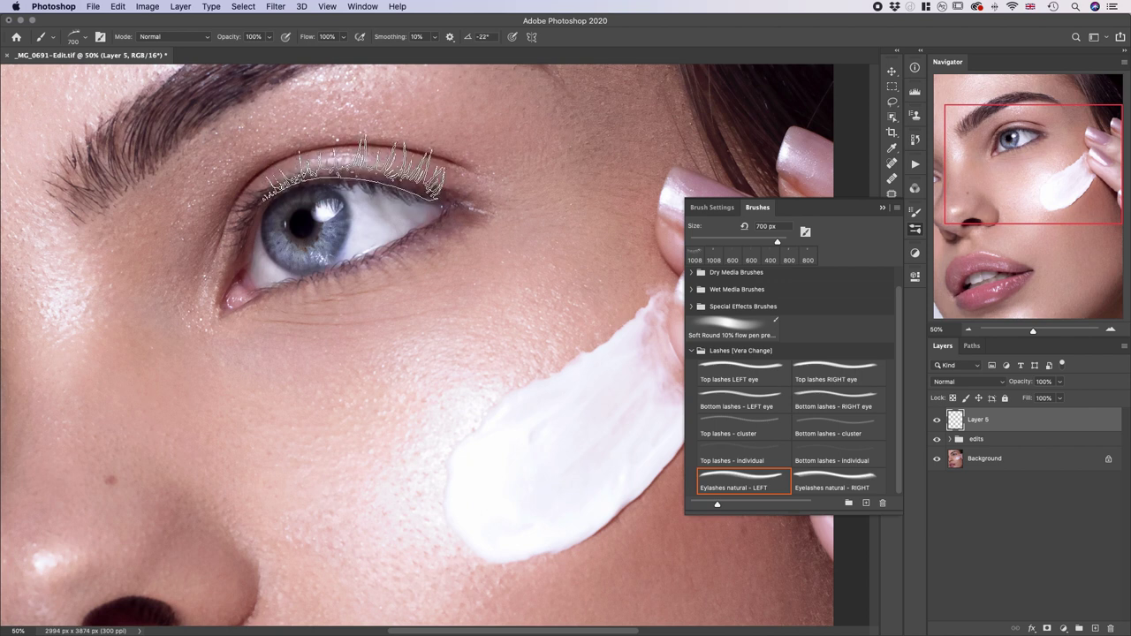
click(353, 172)
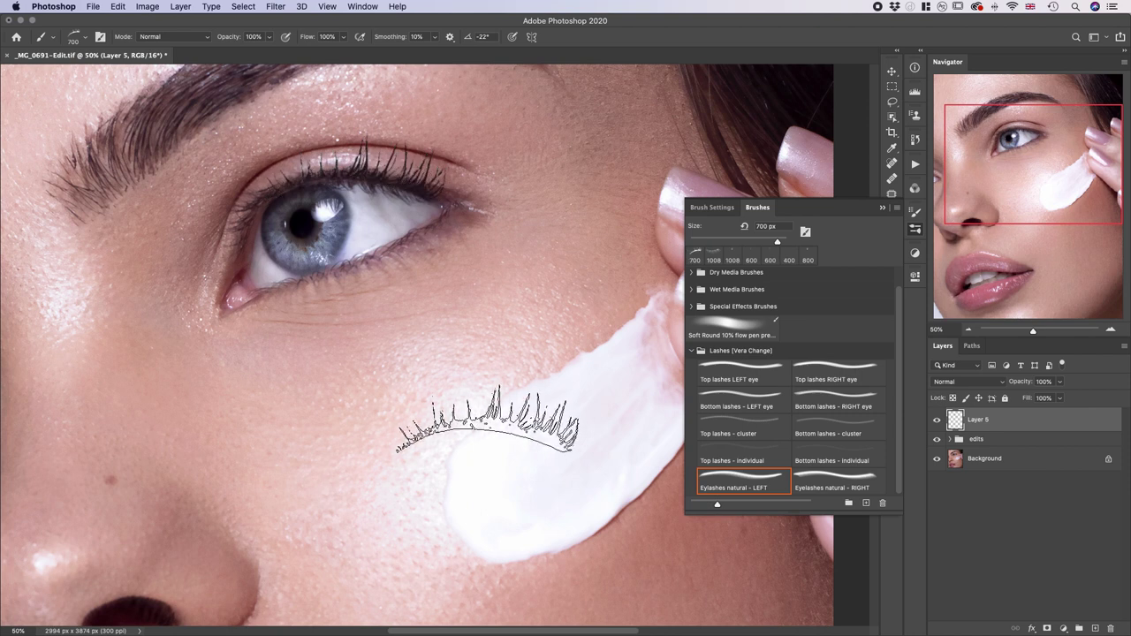
Step: Select the Top lashes LEFT eye brush at 951 px, rotate it to 9° and stamp it over the upper lash line
click(766, 383)
key(Left)
key(Left)
key(Left)
key(Left)
key(Left)
key(Left)
key(Left)
key(Left)
key(Left)
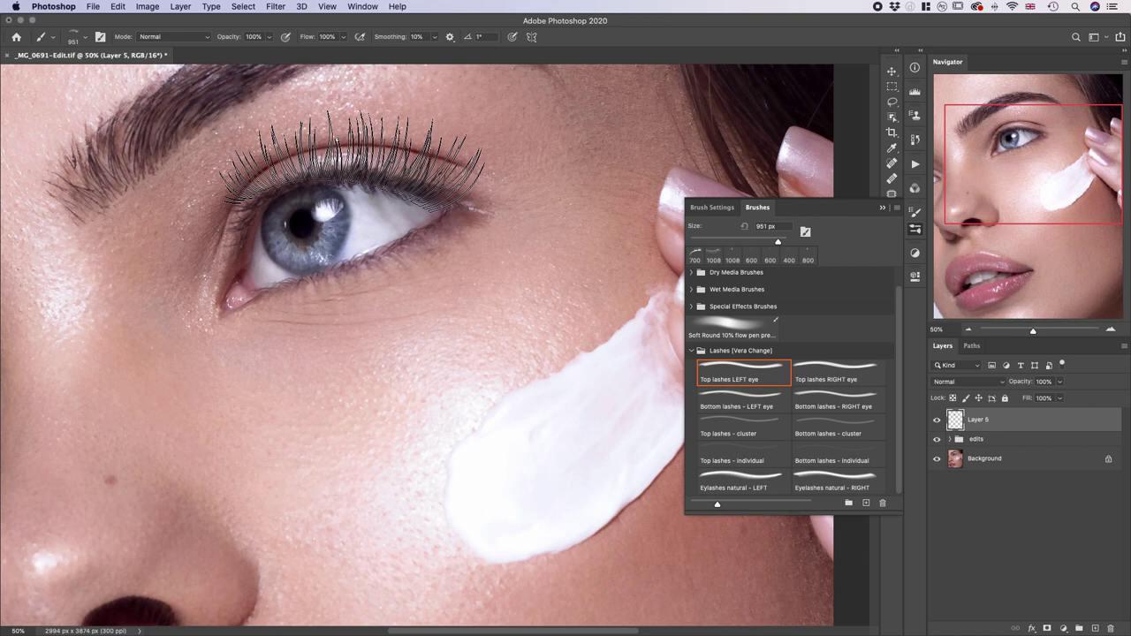
key(Left)
key(Left)
key(Left)
key(Left)
key(Left)
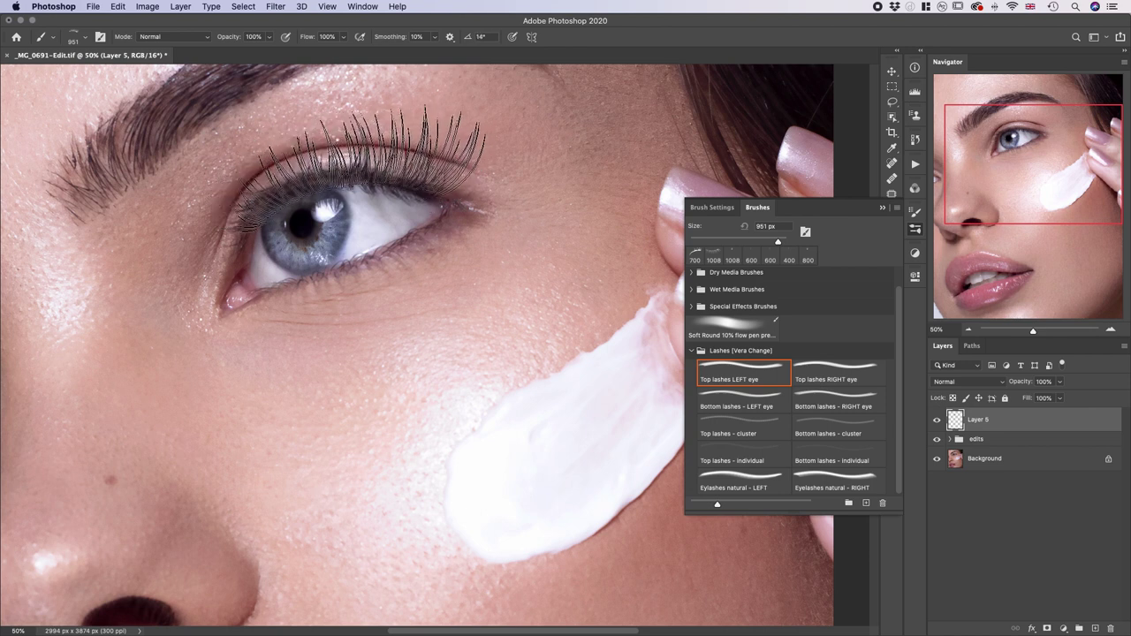
key(Right)
key(Right)
key(Right)
key(Right)
key(Right)
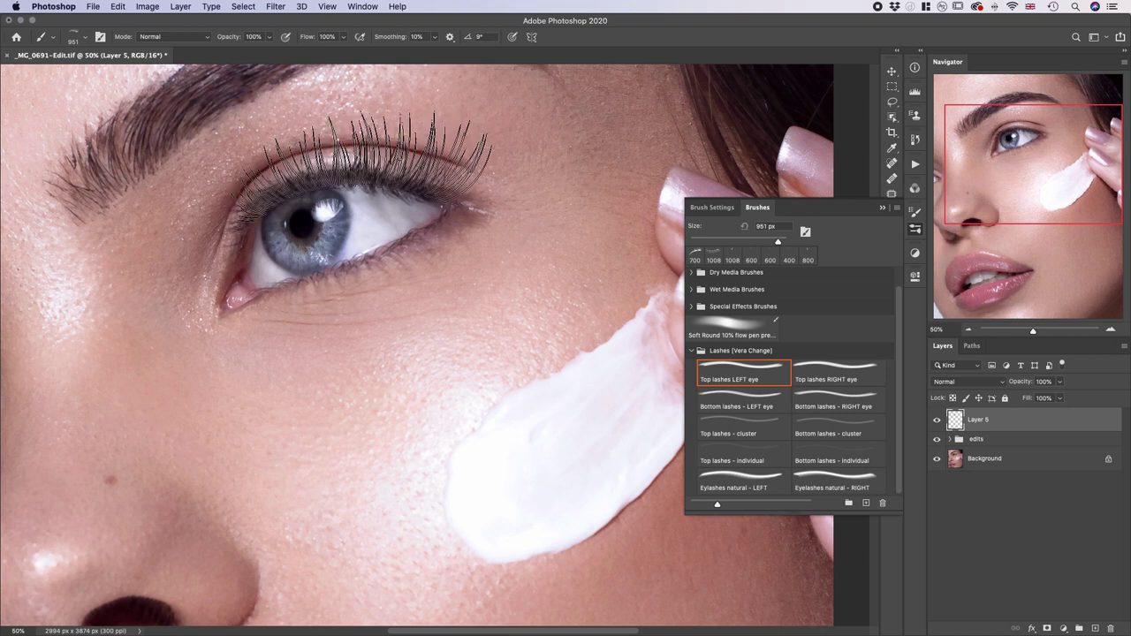
click(358, 166)
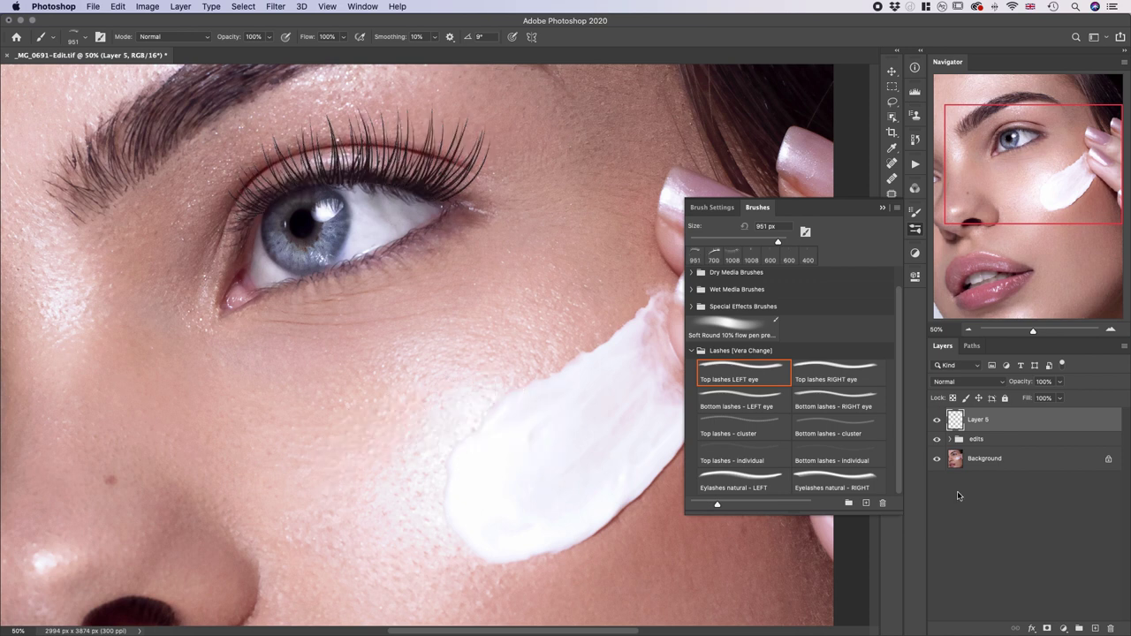
Step: Put away the brush library and switch to the Eraser tool
click(880, 209)
click(891, 270)
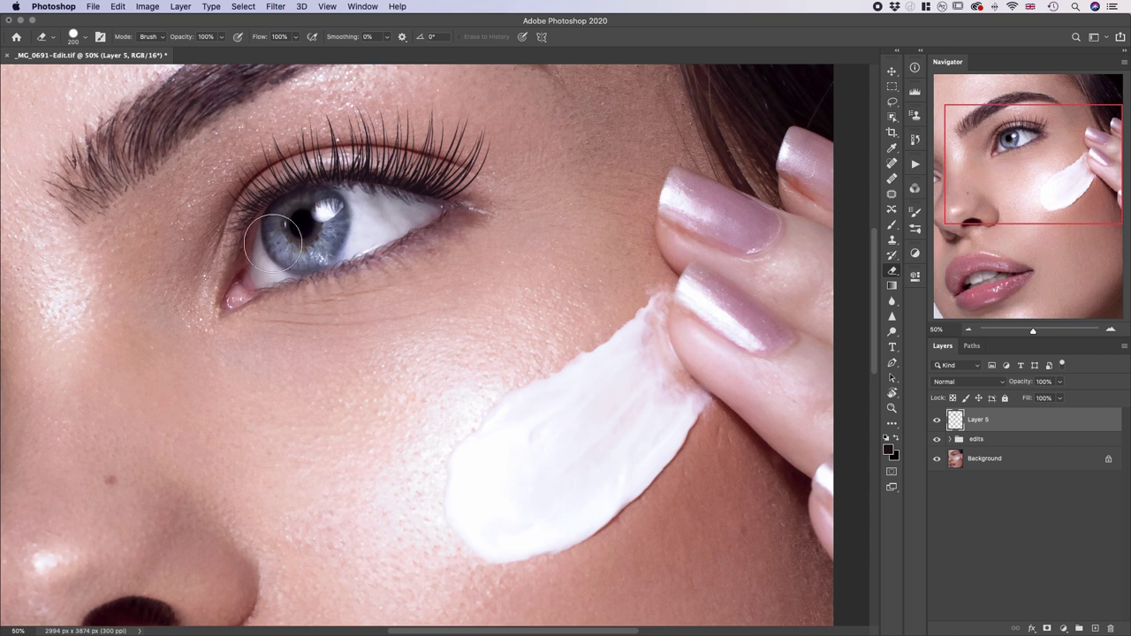
scroll(407, 284, down, 2)
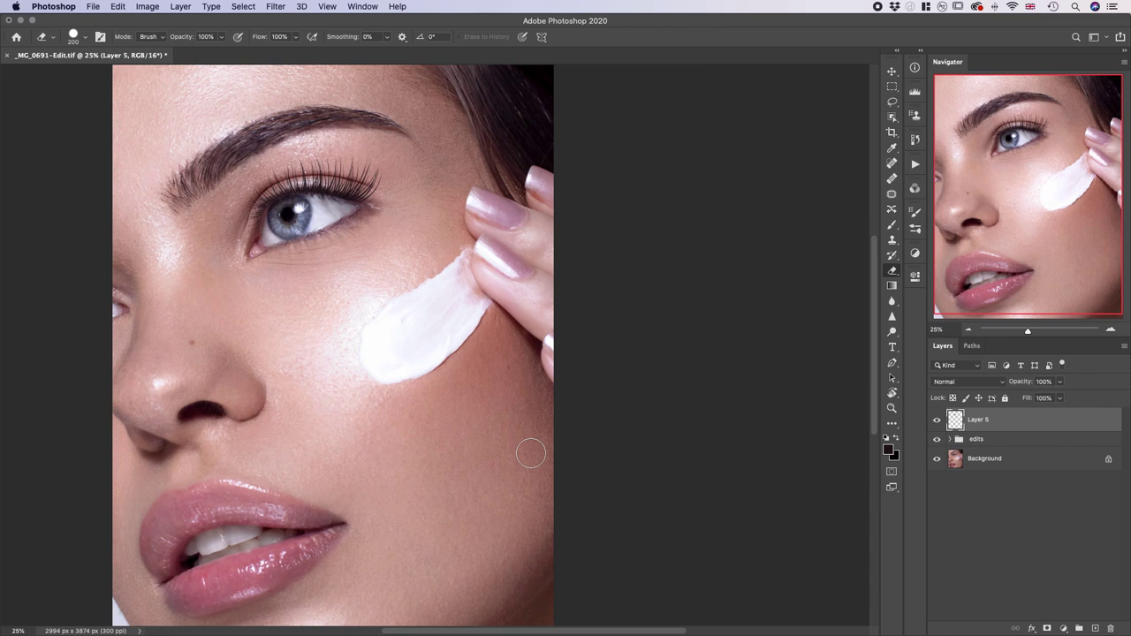
key(super+0)
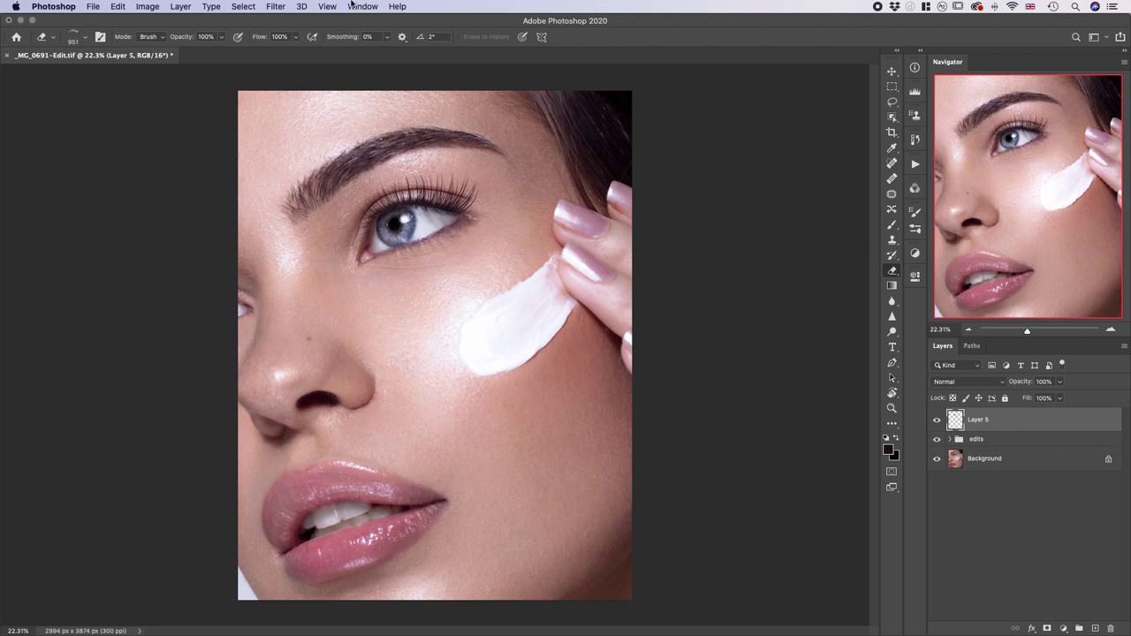
Step: Apply a very slight Gaussian Blur to the lash layer, checking the lashes in the filter preview
click(274, 6)
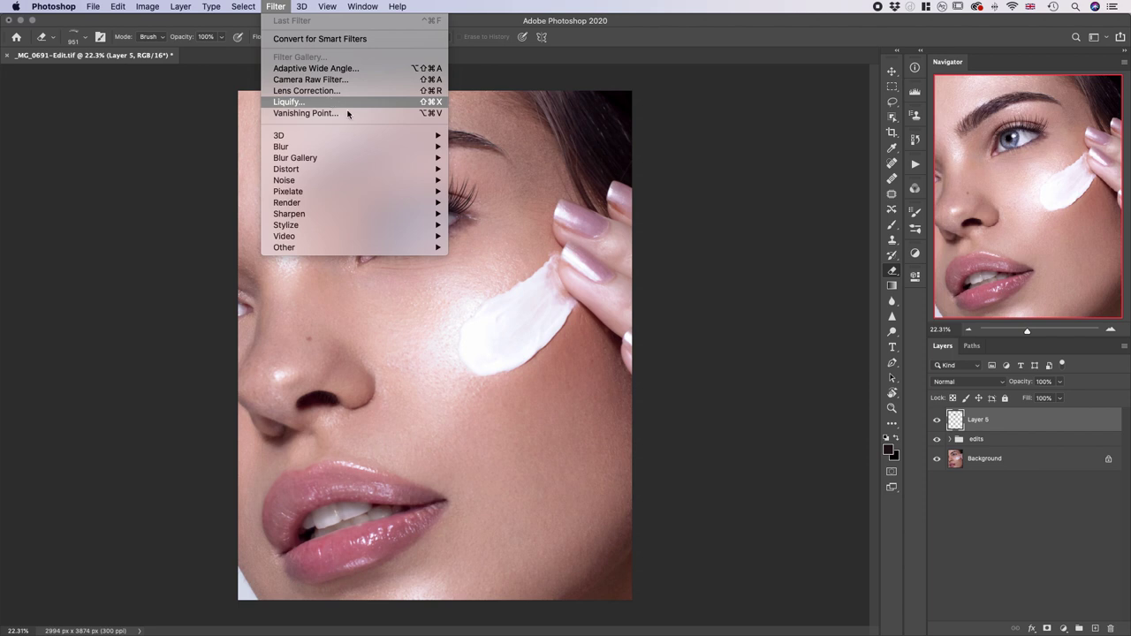
mouse_move(420, 146)
click(525, 189)
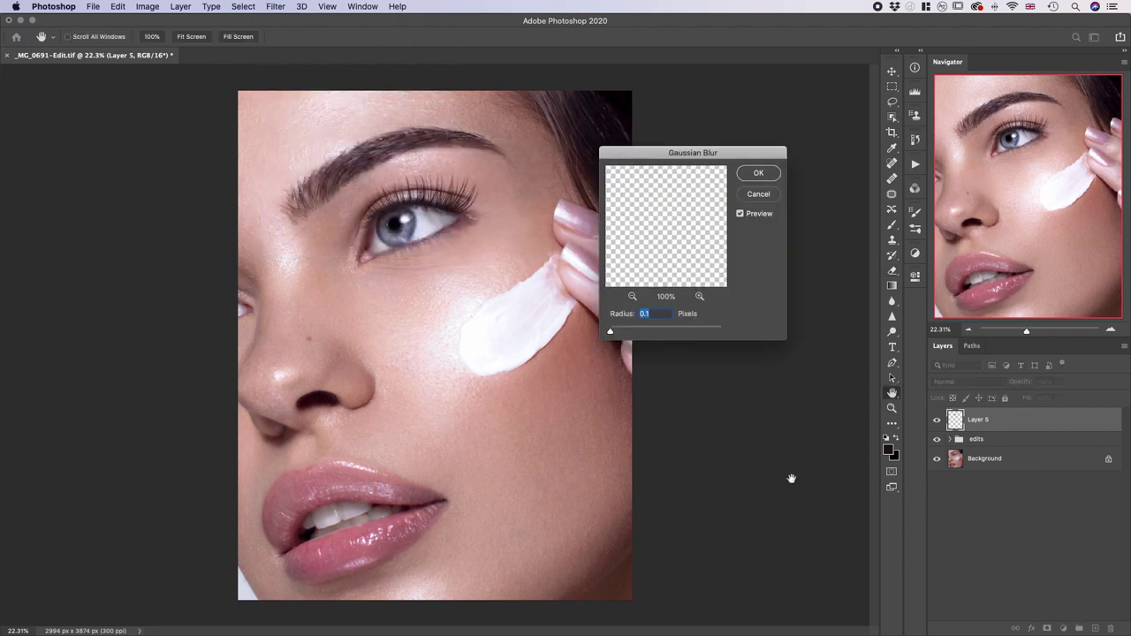
drag(636, 181, 742, 390)
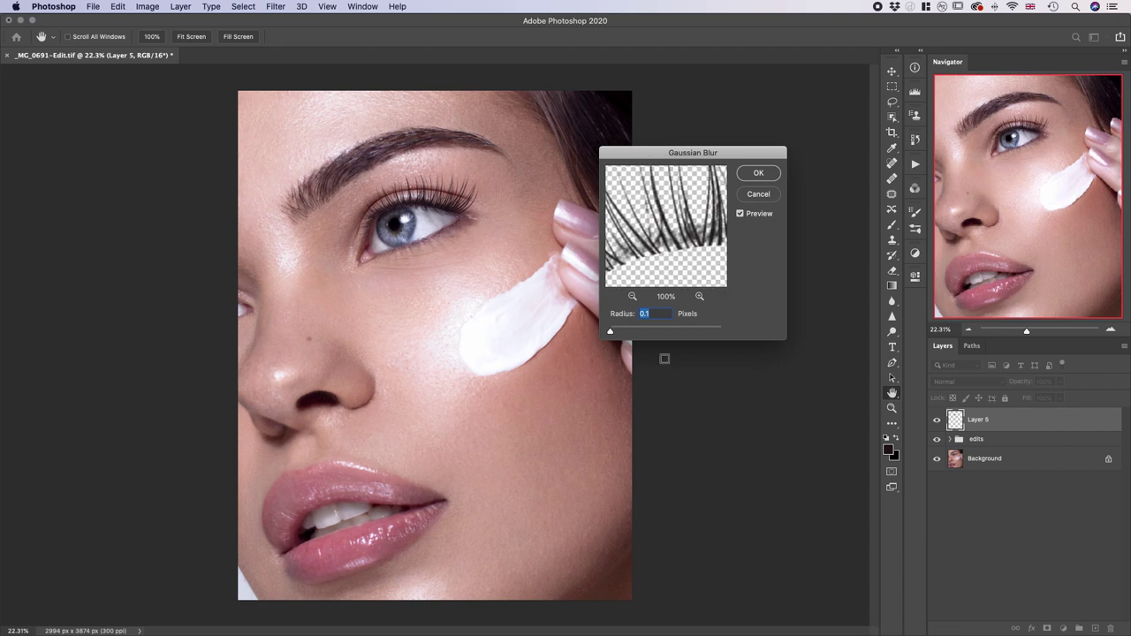
drag(610, 331, 611, 335)
drag(613, 334, 612, 334)
click(758, 174)
key(e)
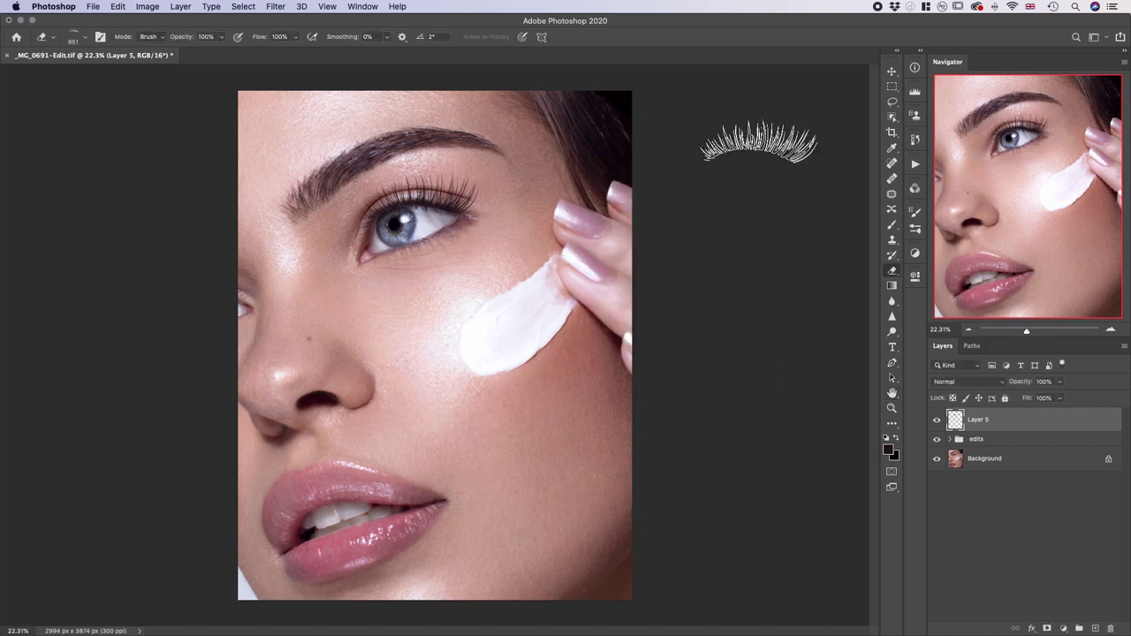
Step: Add a small amount of uniform, monochromatic noise to the lash layer, previewing the lashes at 50%
click(274, 7)
mouse_move(402, 180)
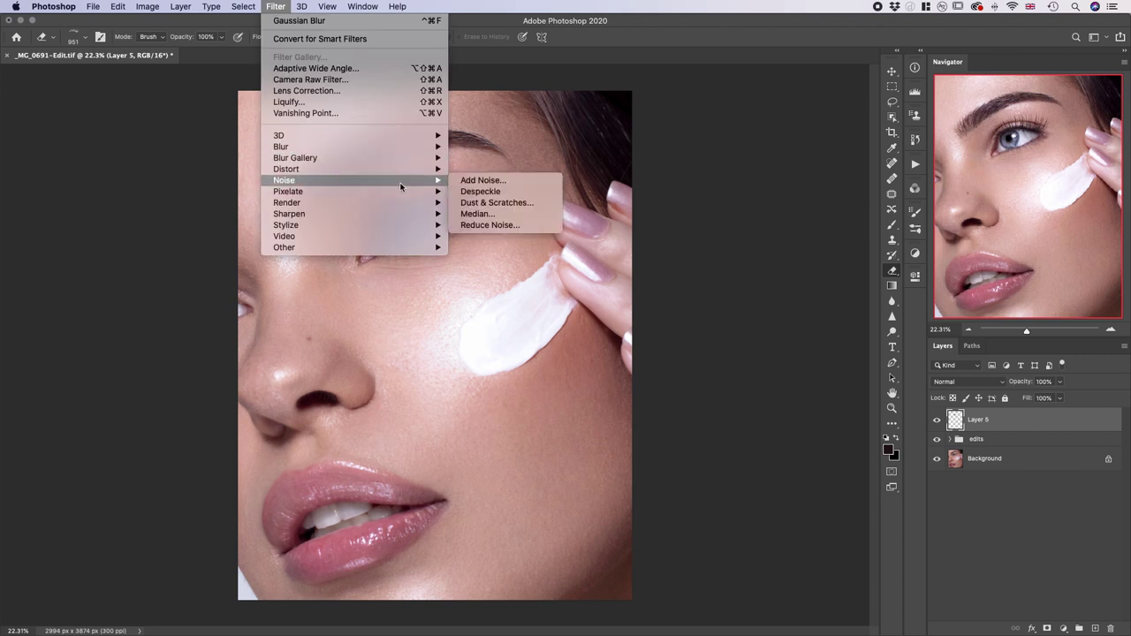
click(481, 180)
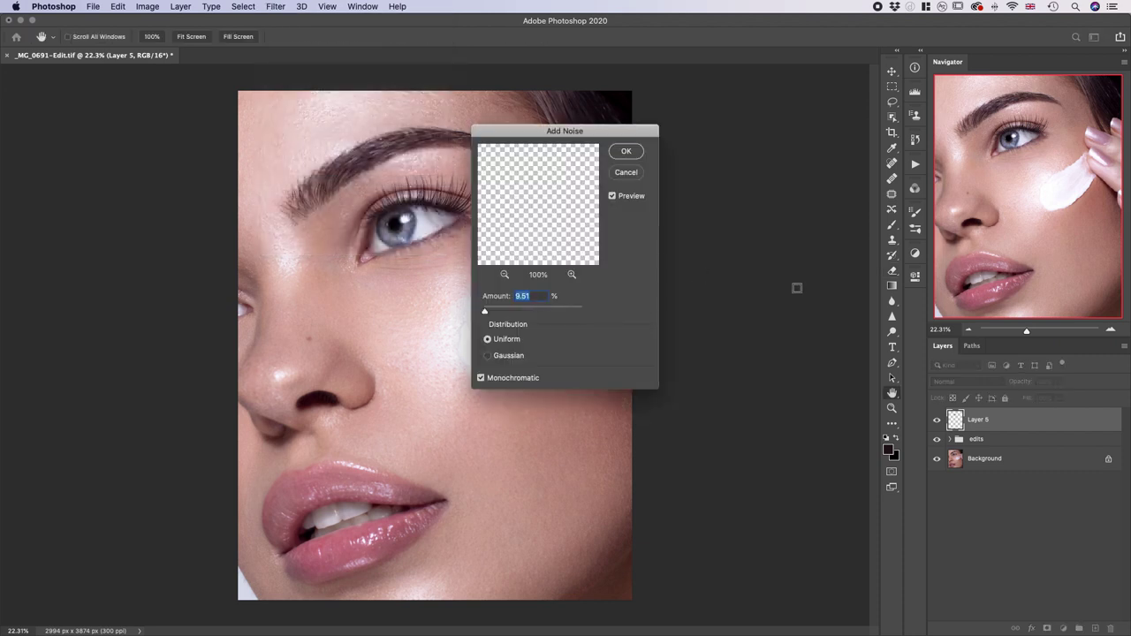
click(504, 274)
drag(534, 189, 595, 504)
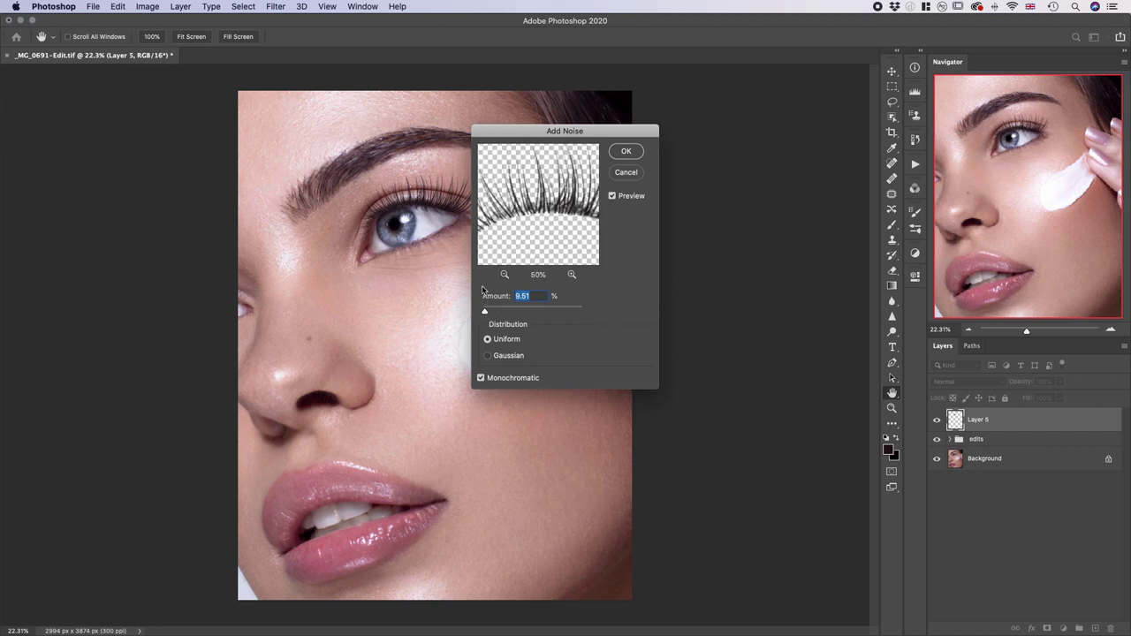
drag(483, 314, 482, 314)
click(627, 150)
key(e)
Step: Examine the softened lashes close up around the eye, activate the Gradient tool and check the lashes against the wider portrait
drag(623, 113, 395, 153)
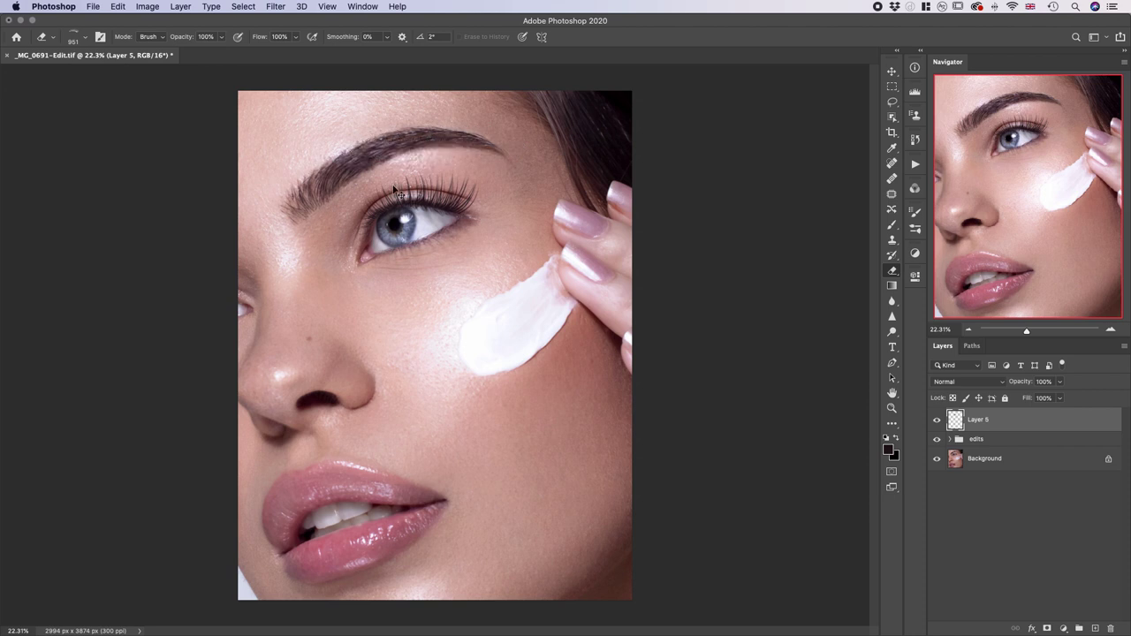
key(super+plus)
key(super+plus)
key(super+plus)
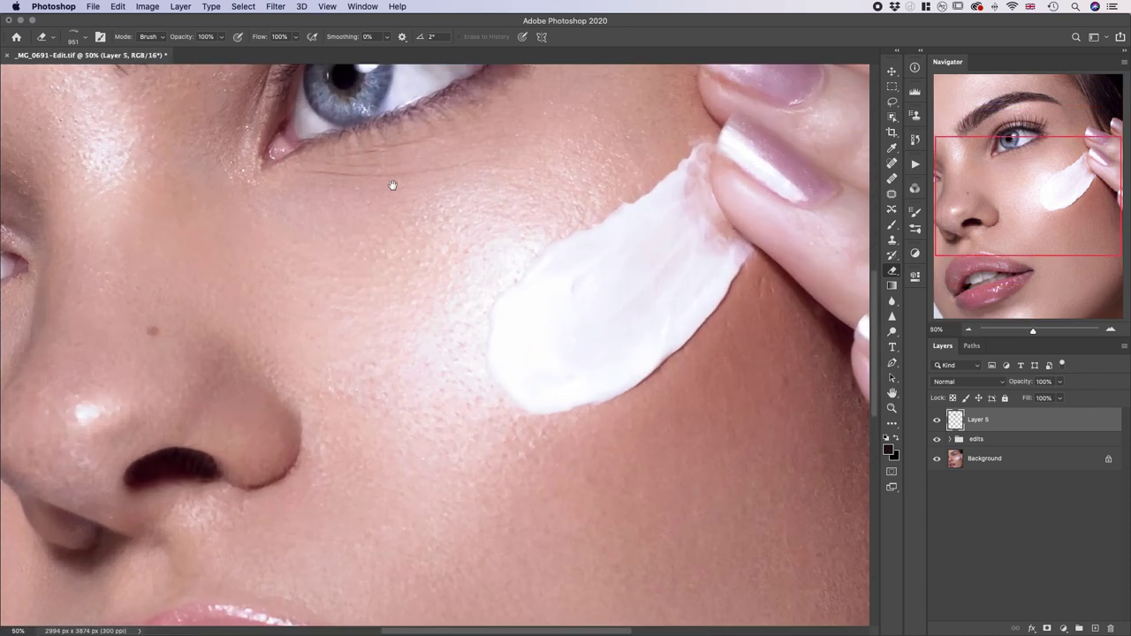
drag(393, 184, 454, 445)
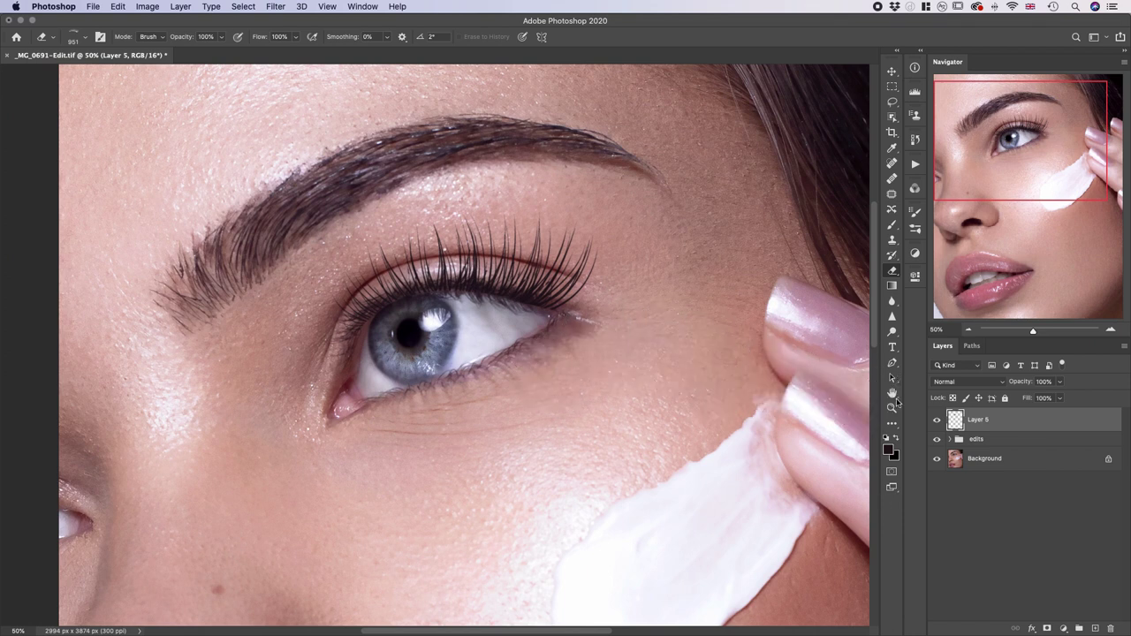
click(891, 286)
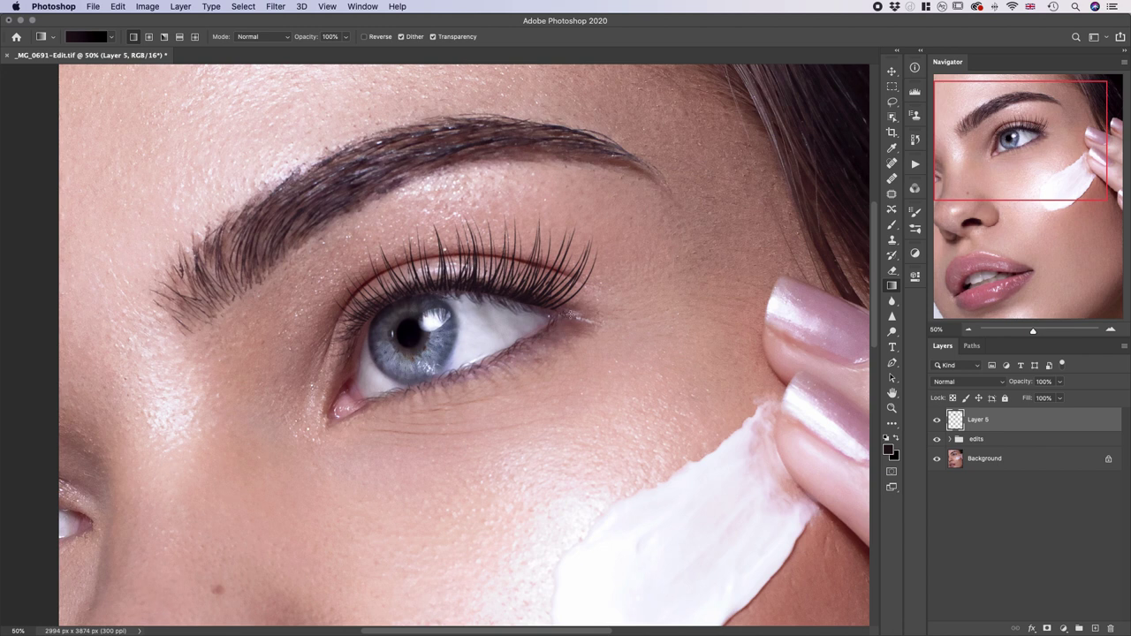
key(super+minus)
key(super+minus)
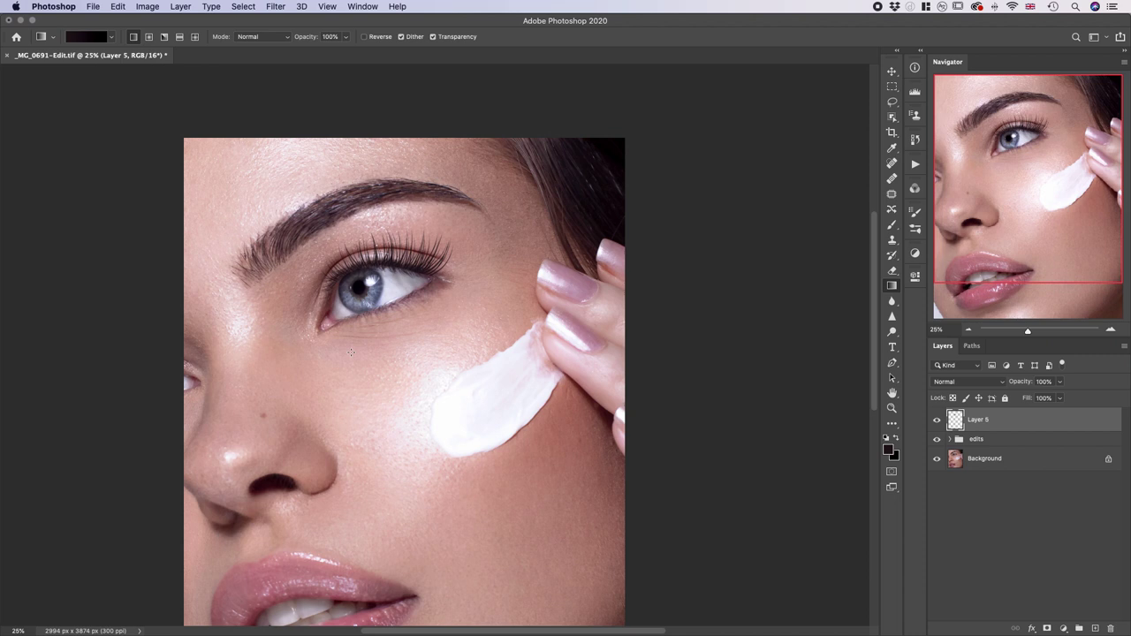
key(super+minus)
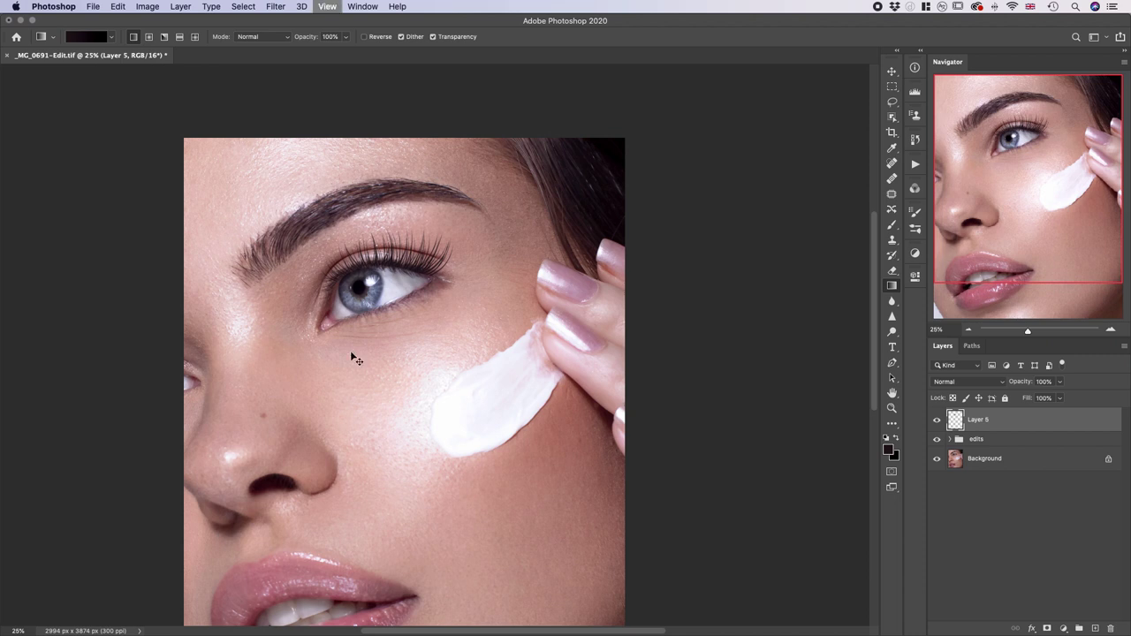